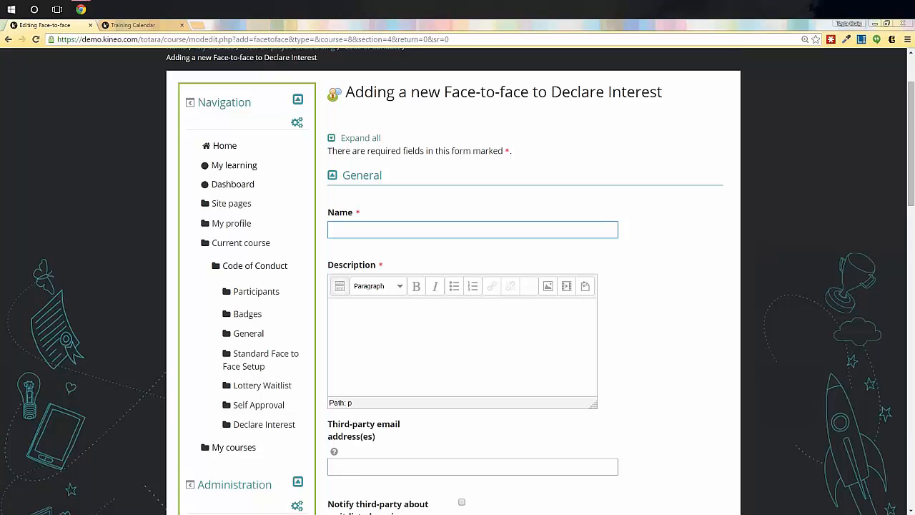
Examine the name, description, third-party notification and approval settings of the new Face-to-face activity
key(Tab)
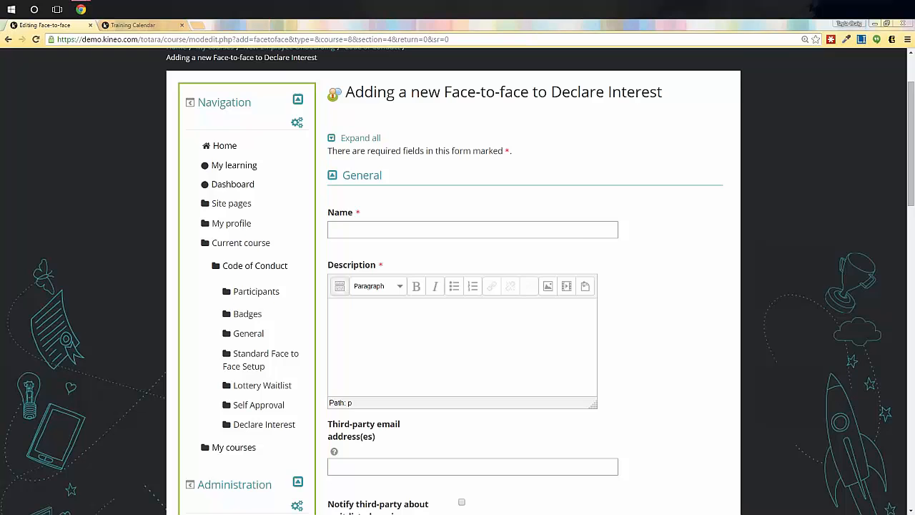
scroll(657, 347, down, 2)
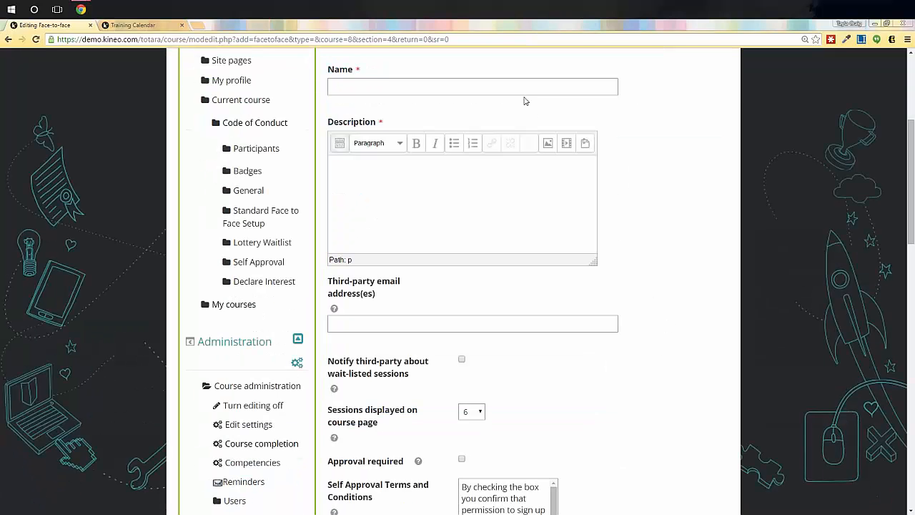
click(524, 87)
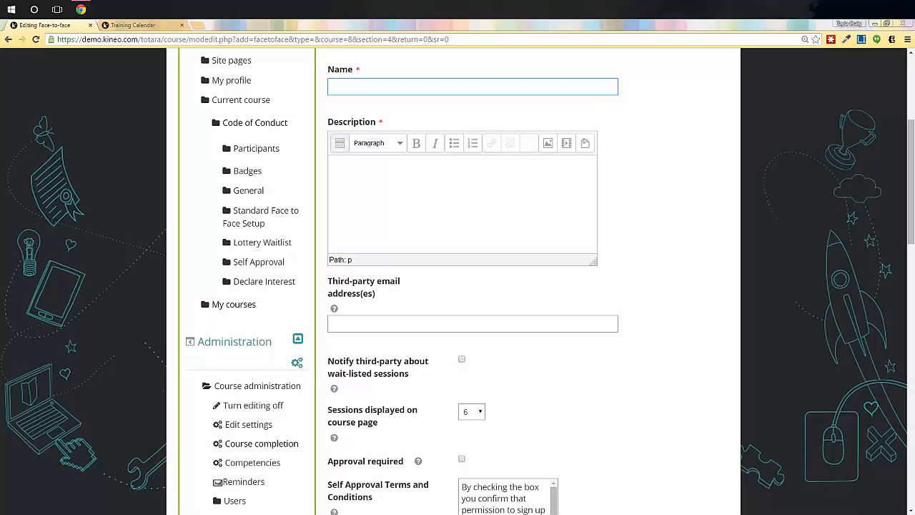
scroll(550, 243, down, 4)
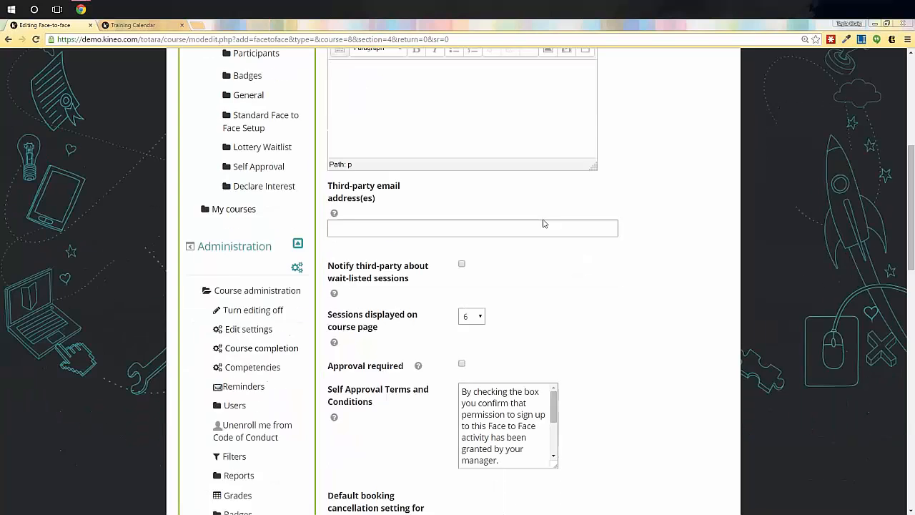
scroll(556, 258, down, 1)
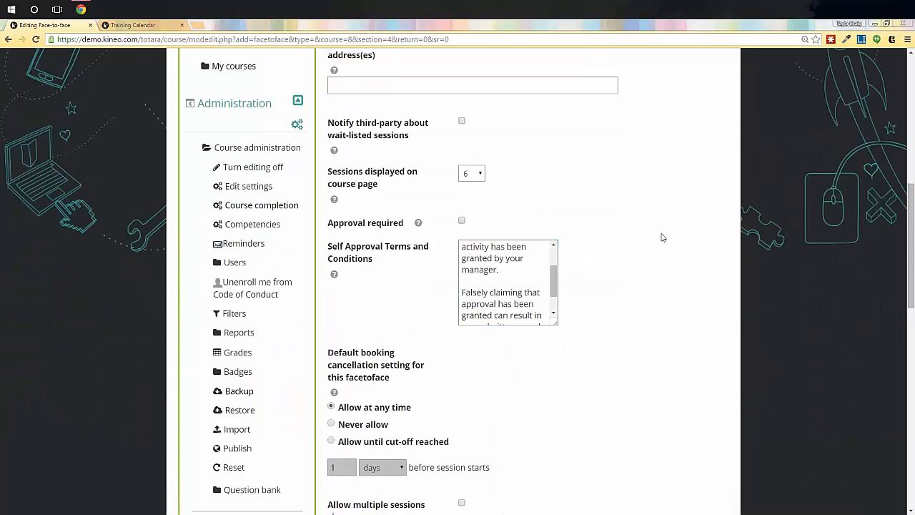
scroll(661, 239, down, 2)
scroll(683, 250, down, 1)
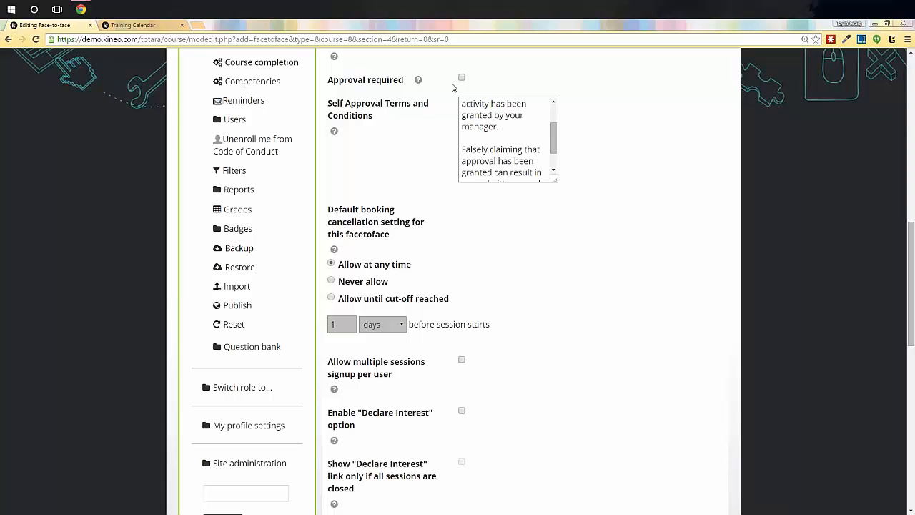
Enlarge the Self Approval Terms and Conditions text box and delete its wording from "manager." to the end
click(338, 102)
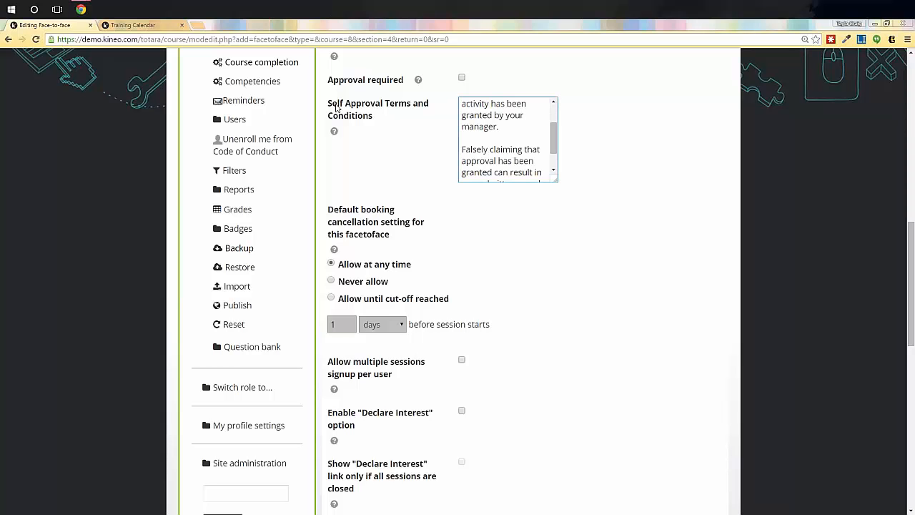
drag(330, 104, 412, 125)
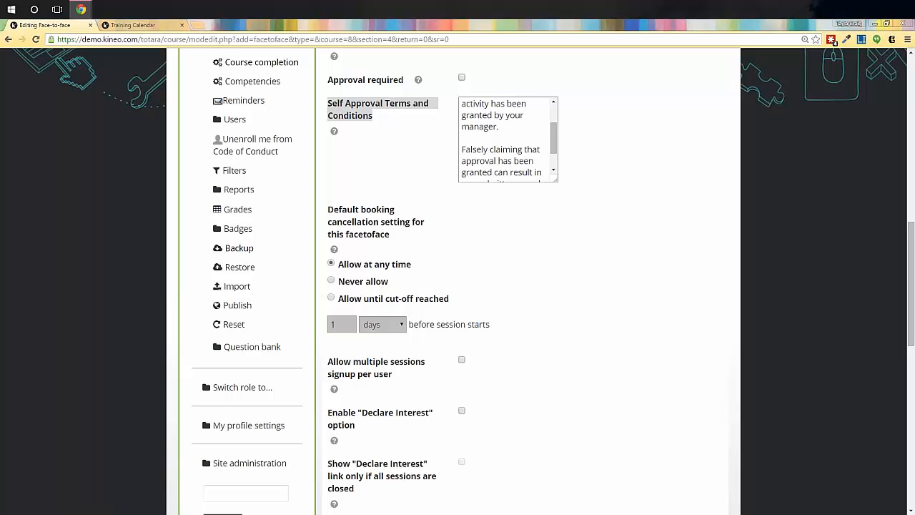
drag(553, 137, 552, 119)
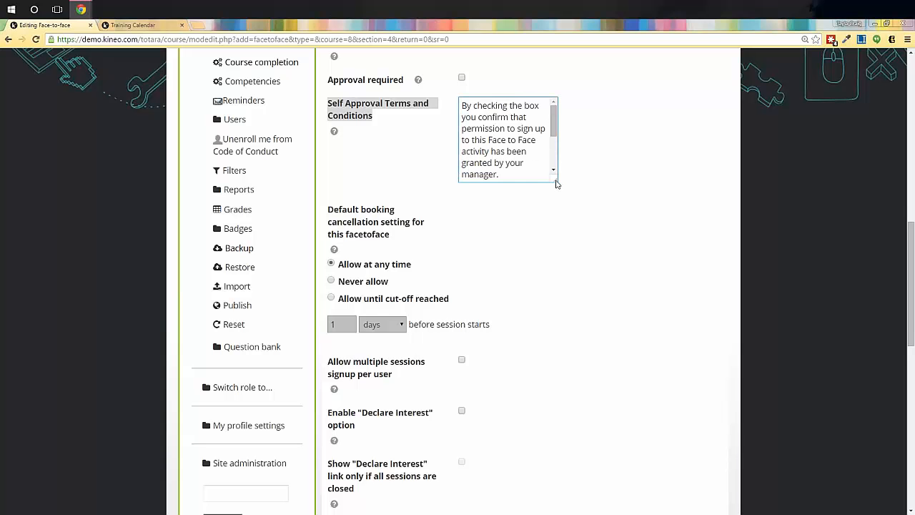
drag(557, 180, 605, 289)
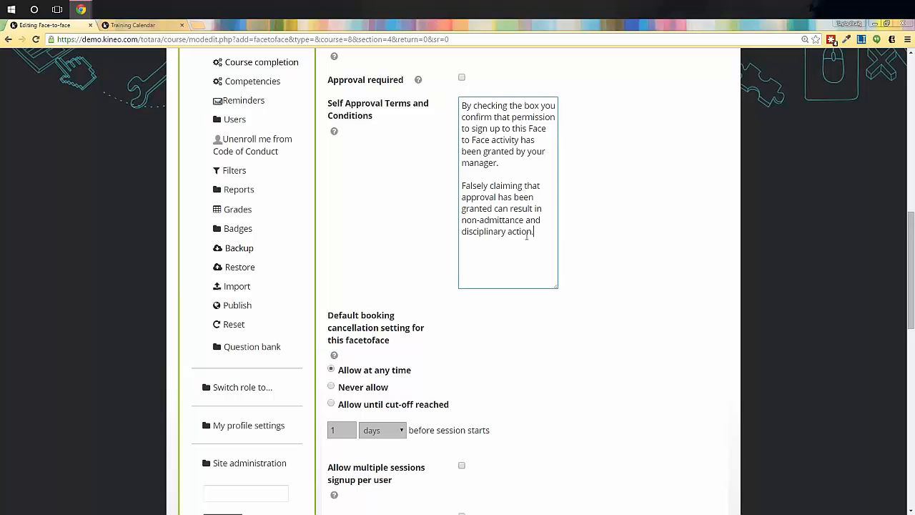
drag(534, 232, 552, 151)
key(BackSpace)
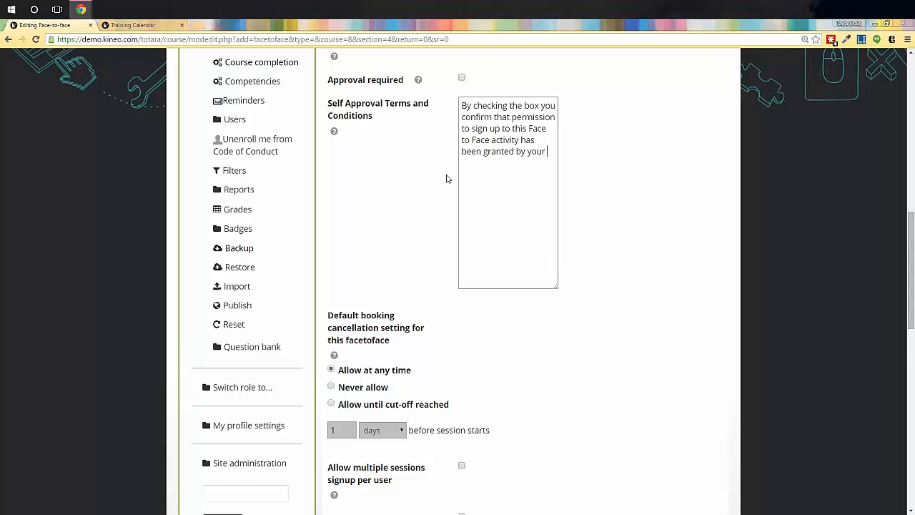
Set the cancellation cut-off to 2 days before the session starts and the default booking cancellation to Never allow
scroll(723, 323, down, 1)
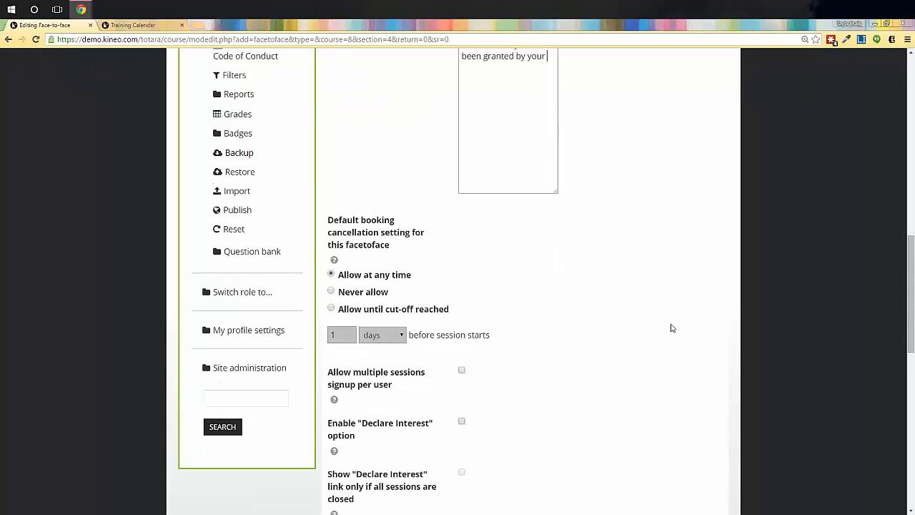
scroll(663, 340, down, 1)
scroll(650, 337, down, 1)
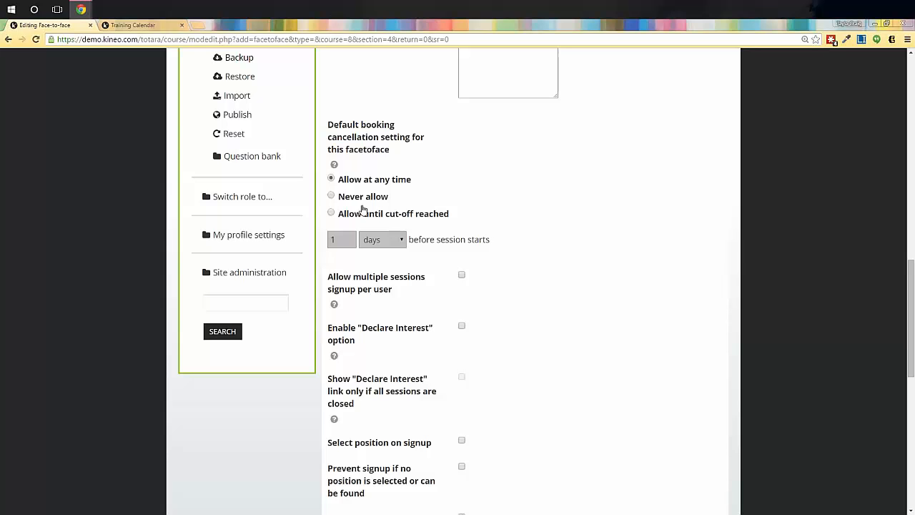
click(331, 213)
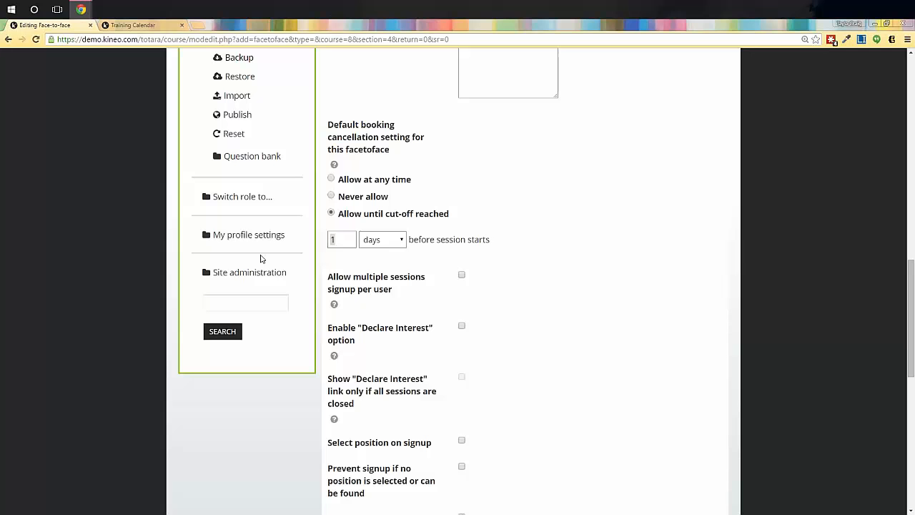
text(2)
key(Tab)
click(347, 195)
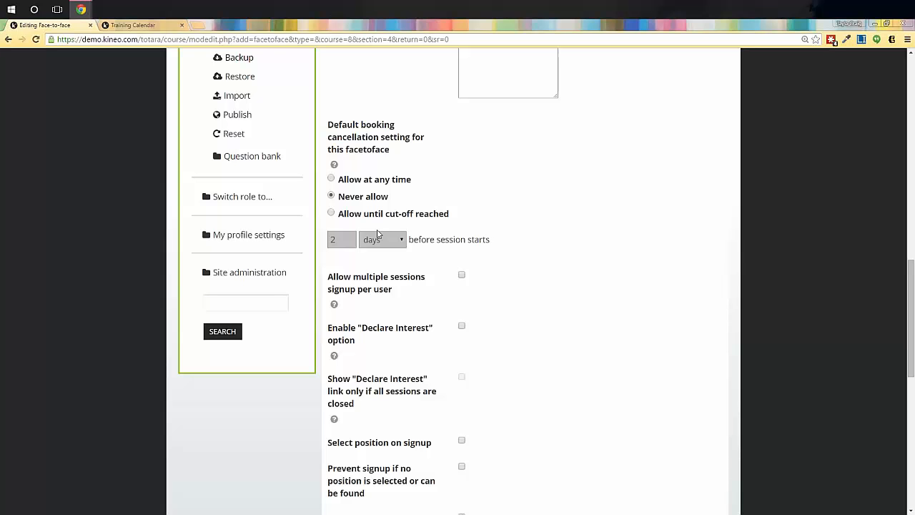
Enable the "Declare Interest" option and show its link only if all sessions are closed
scroll(593, 258, down, 2)
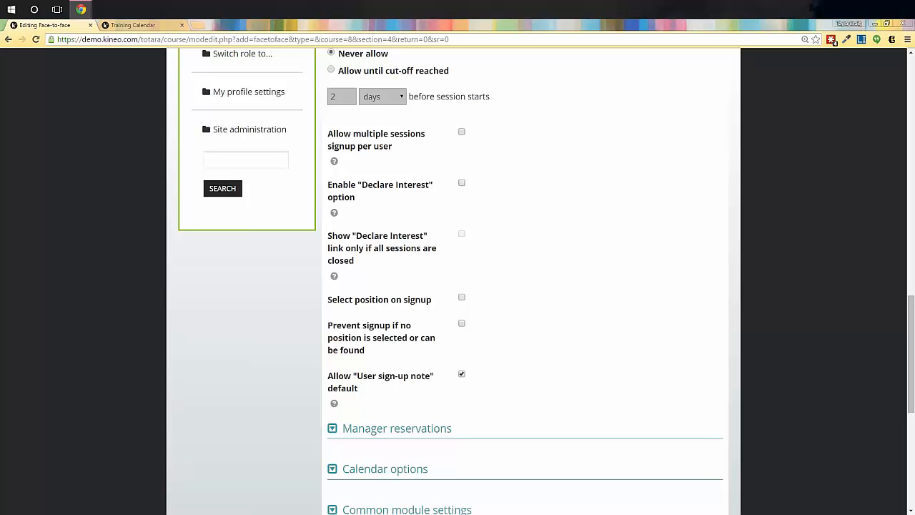
click(462, 182)
click(461, 235)
In the manager reservations settings, set Maximum reservations to 5 and Allow manager reservations to No
scroll(521, 269, down, 1)
scroll(521, 269, down, 2)
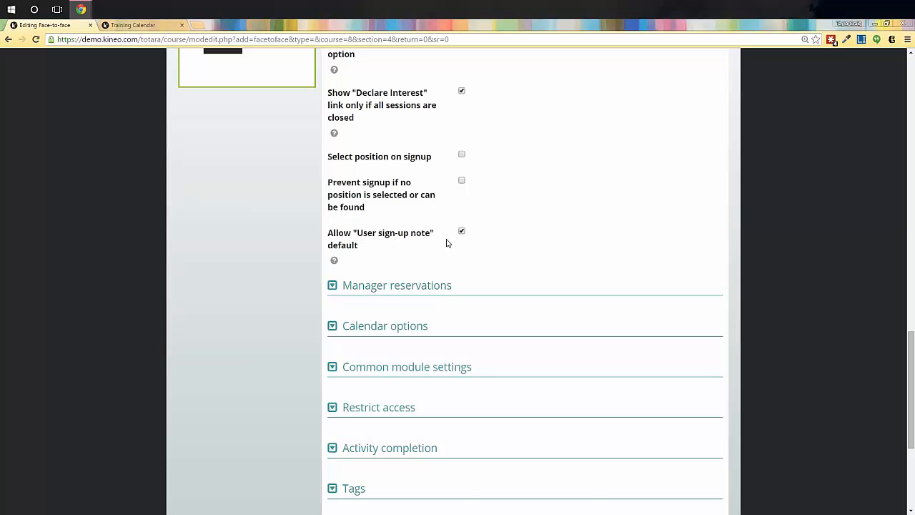
scroll(467, 261, down, 2)
click(341, 239)
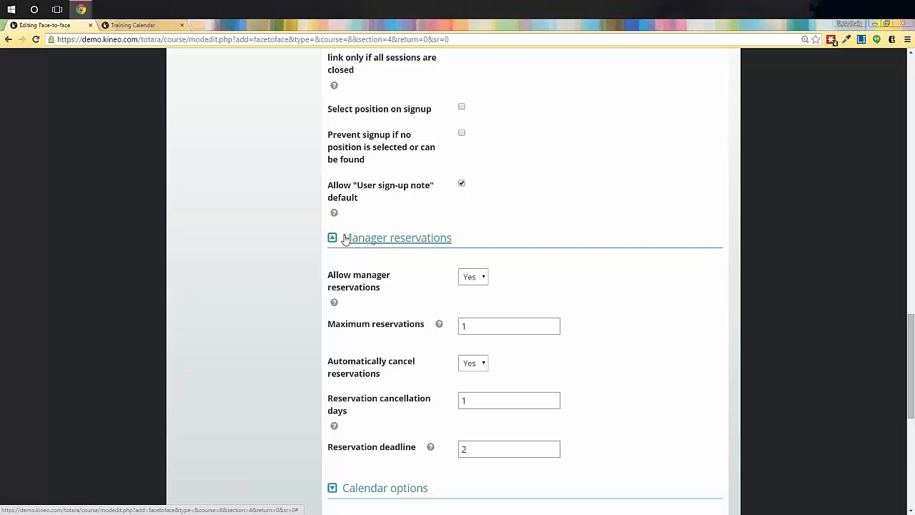
scroll(573, 199, down, 1)
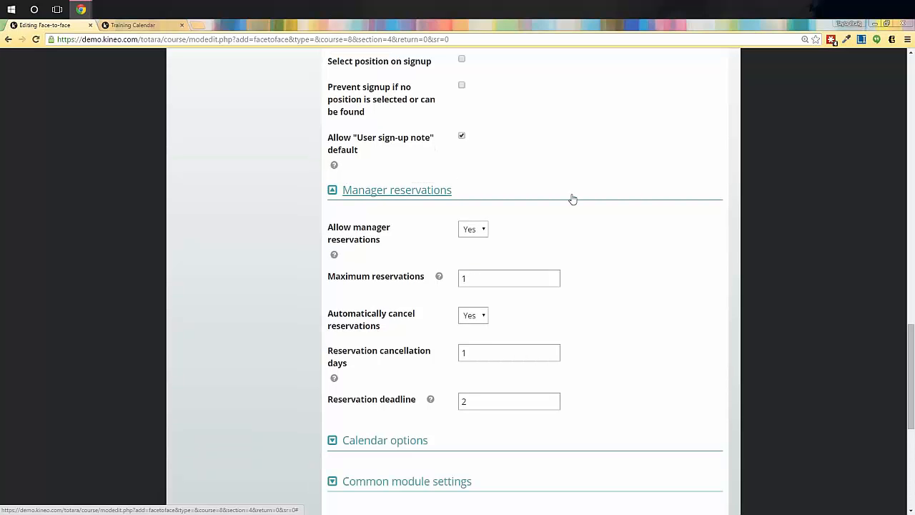
click(572, 199)
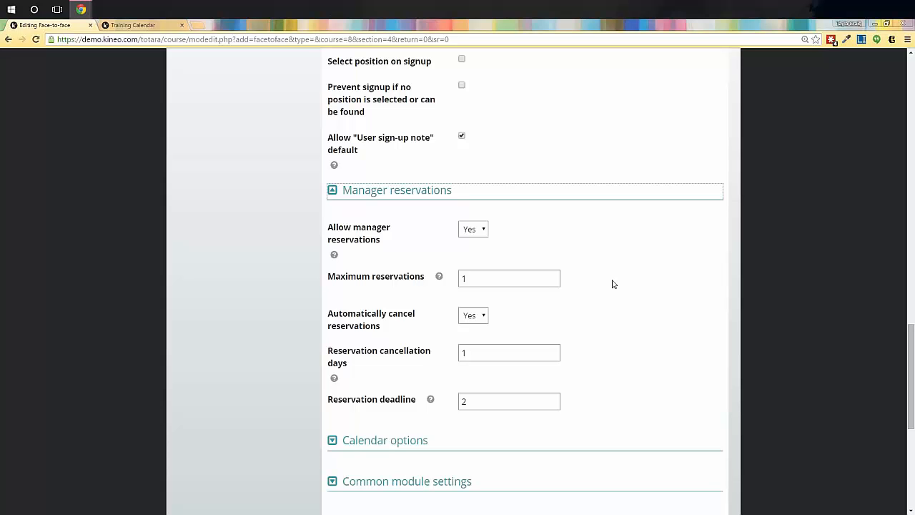
click(488, 281)
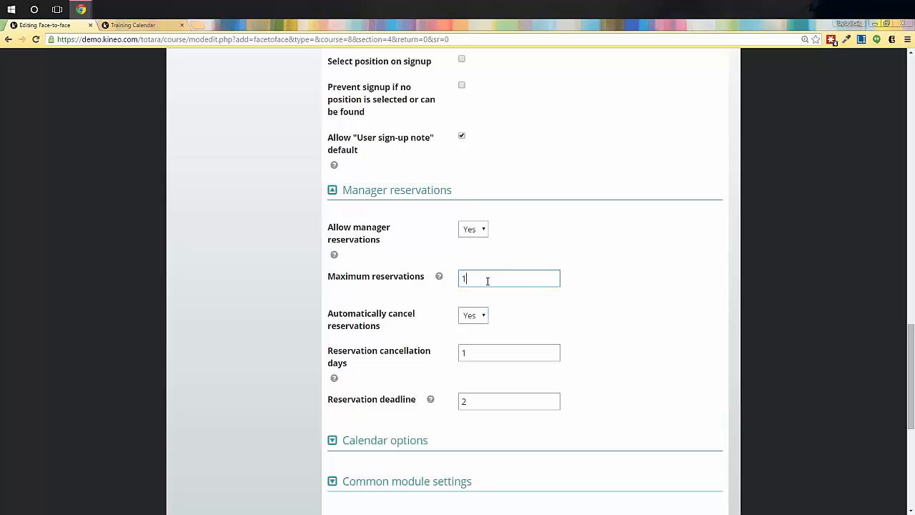
key(BackSpace)
text(5)
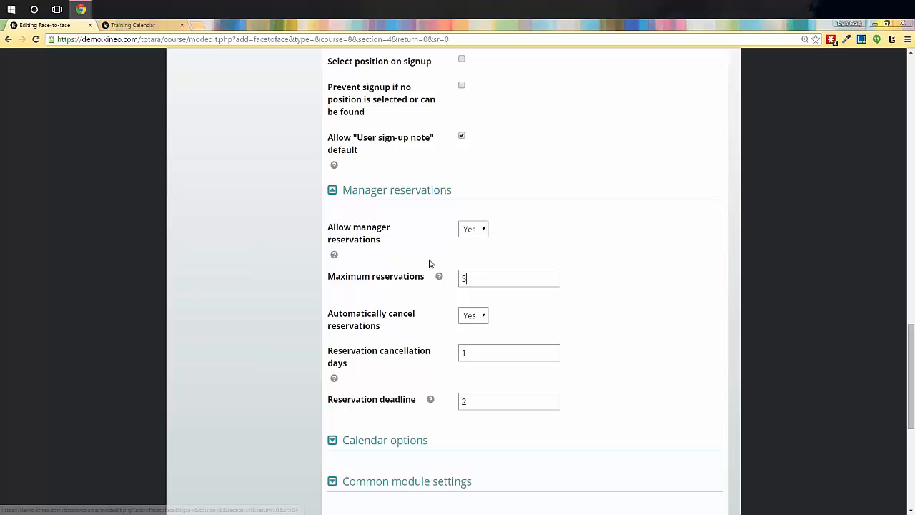
click(473, 230)
click(469, 243)
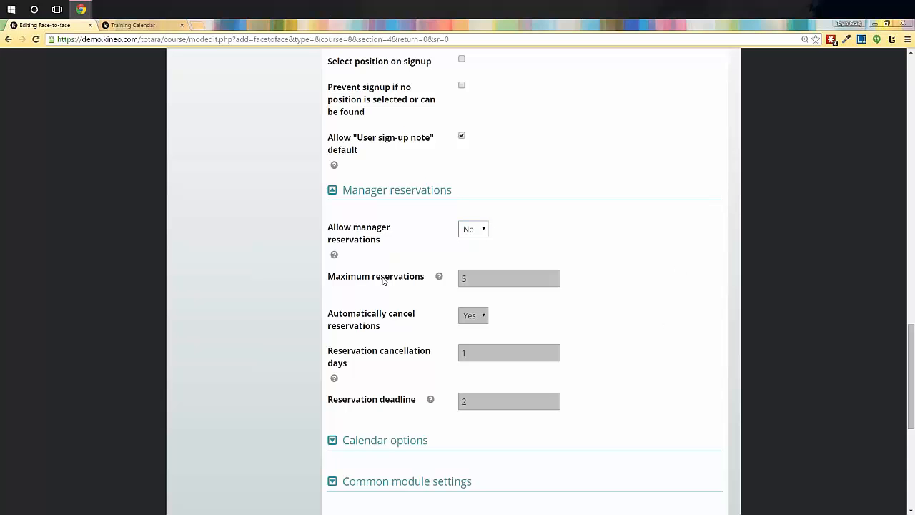
Expand and examine the calendar options and the access restriction settings of the activity
scroll(346, 197, down, 5)
click(362, 205)
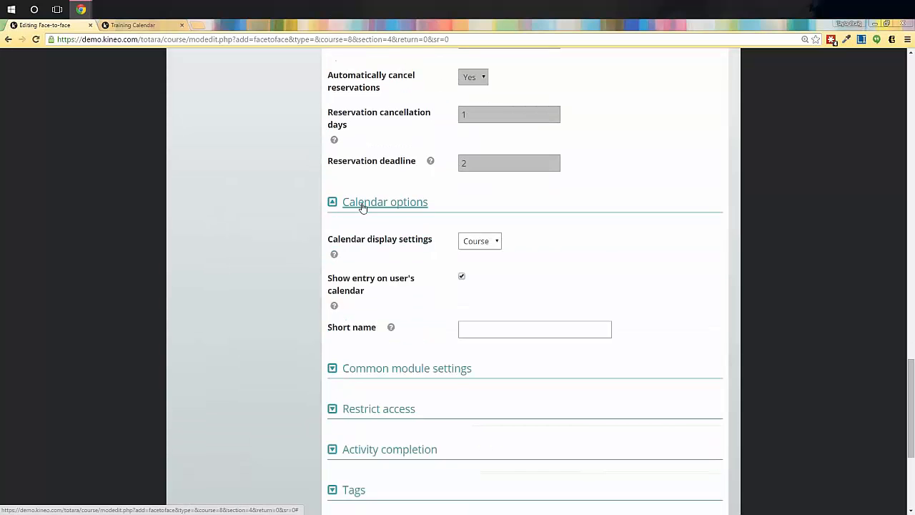
scroll(465, 330, down, 1)
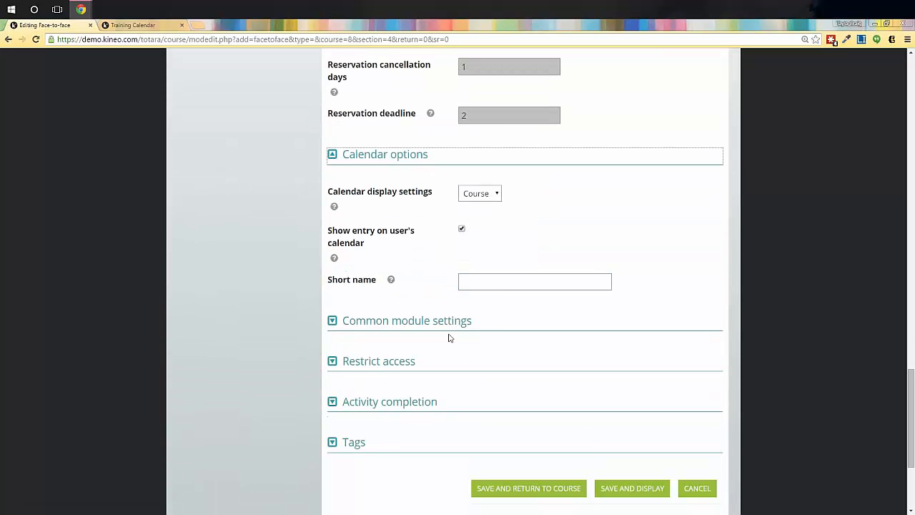
scroll(450, 337, down, 1)
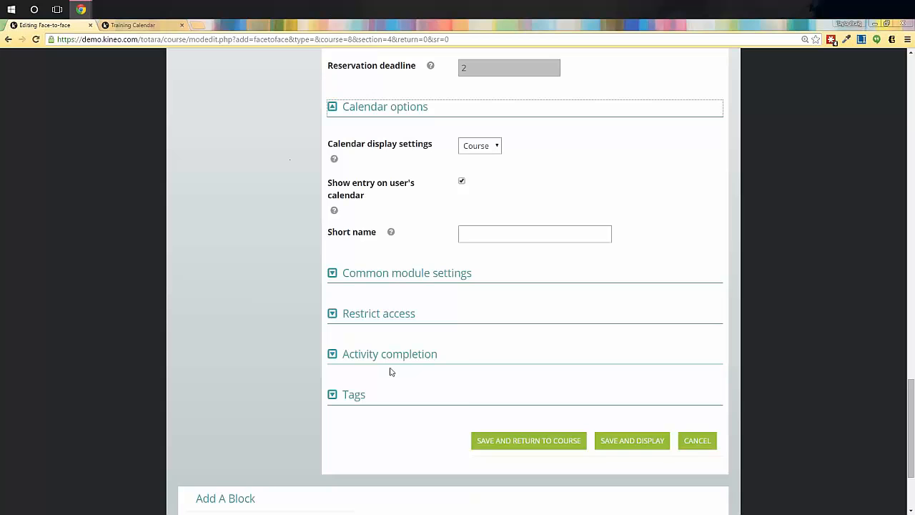
click(390, 322)
scroll(625, 376, down, 1)
scroll(625, 376, down, 1)
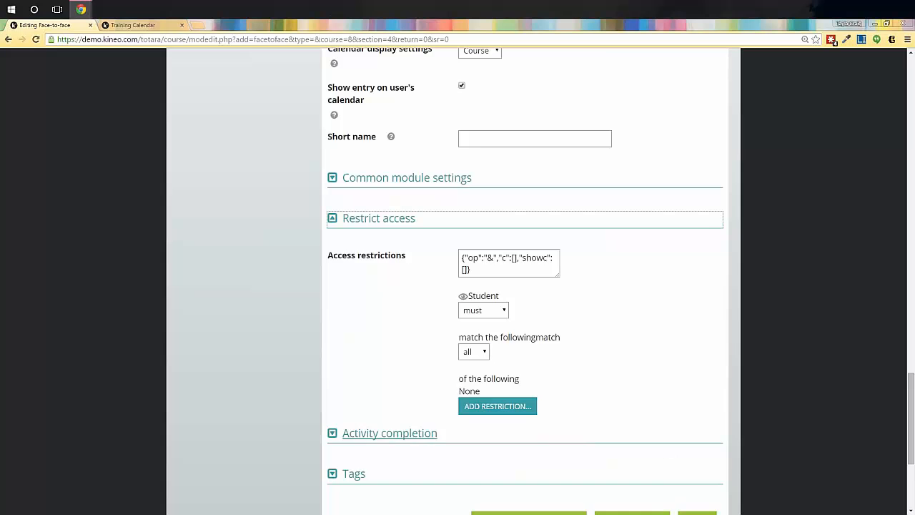
scroll(640, 428, down, 2)
Try to save and display the activity, and fill in "Test" as both its required name and description
click(640, 424)
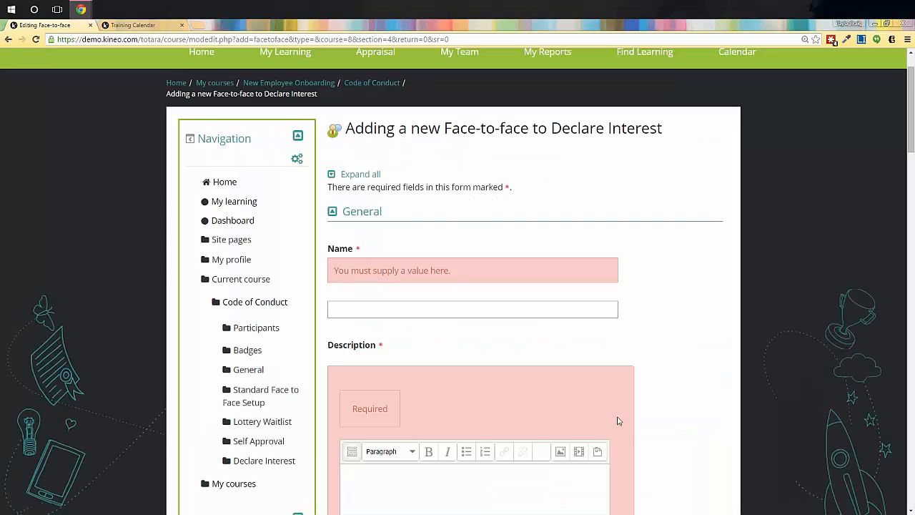
click(417, 308)
text(Test)
scroll(408, 347, down, 2)
key(Tab)
text(Test)
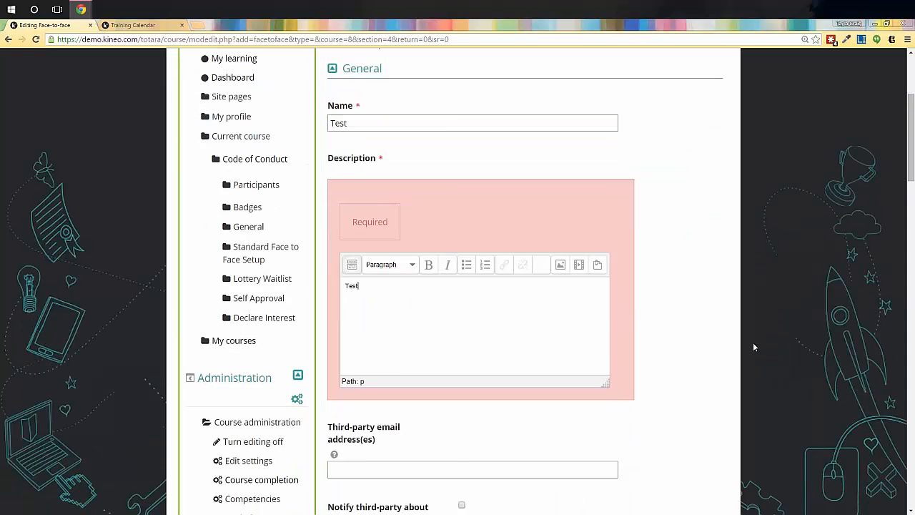
Save the Test Face-to-face activity and display its sessions page
scroll(756, 347, down, 3)
scroll(744, 366, down, 10)
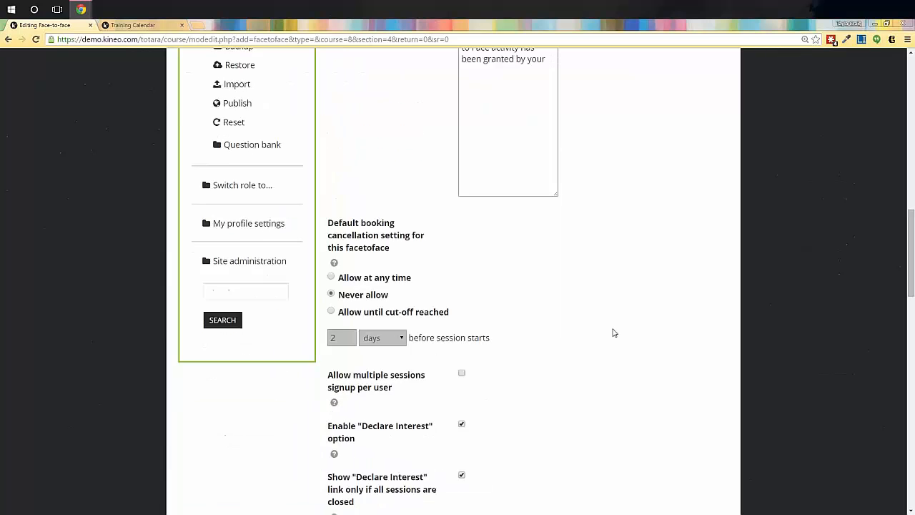
scroll(642, 313, down, 10)
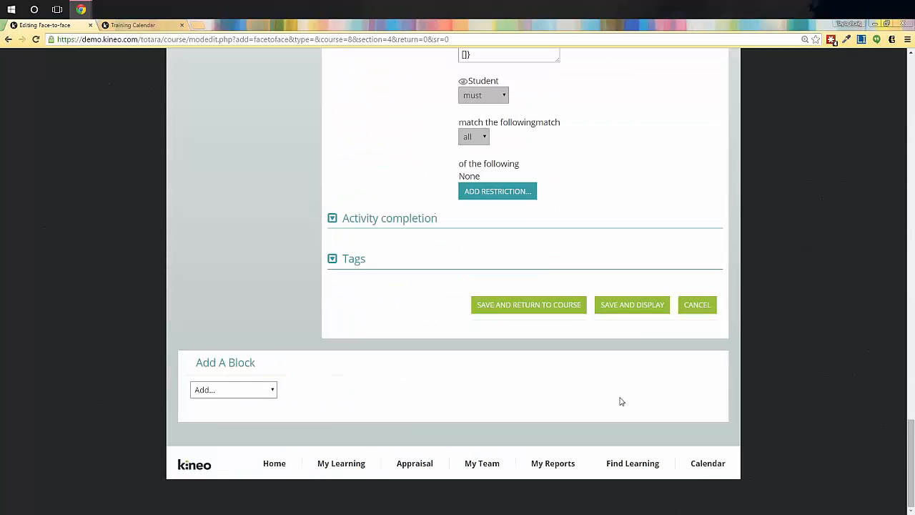
click(632, 304)
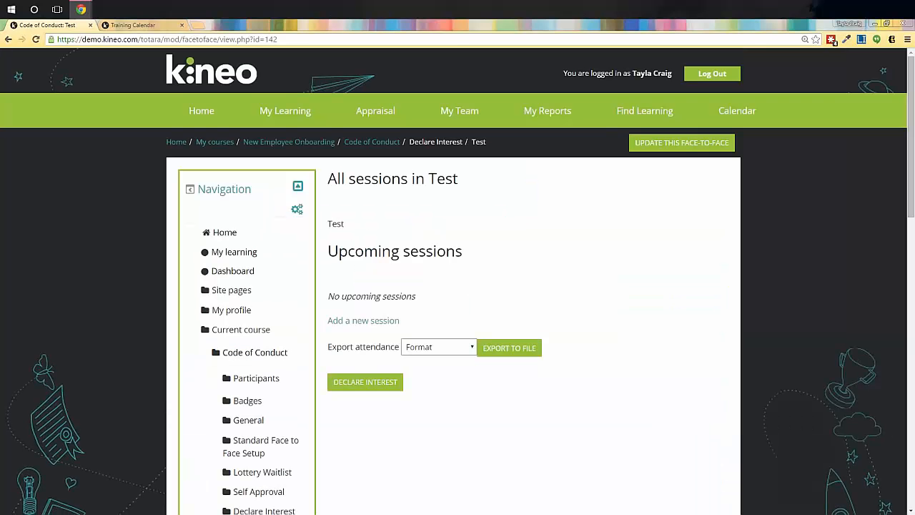
Start adding a new session to the Test activity and look over its date, time and room fields
click(352, 323)
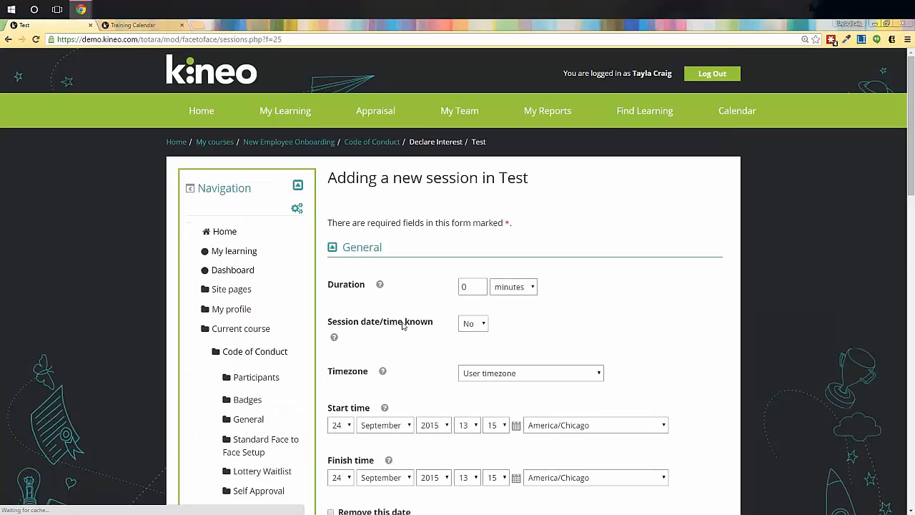
scroll(403, 325, down, 3)
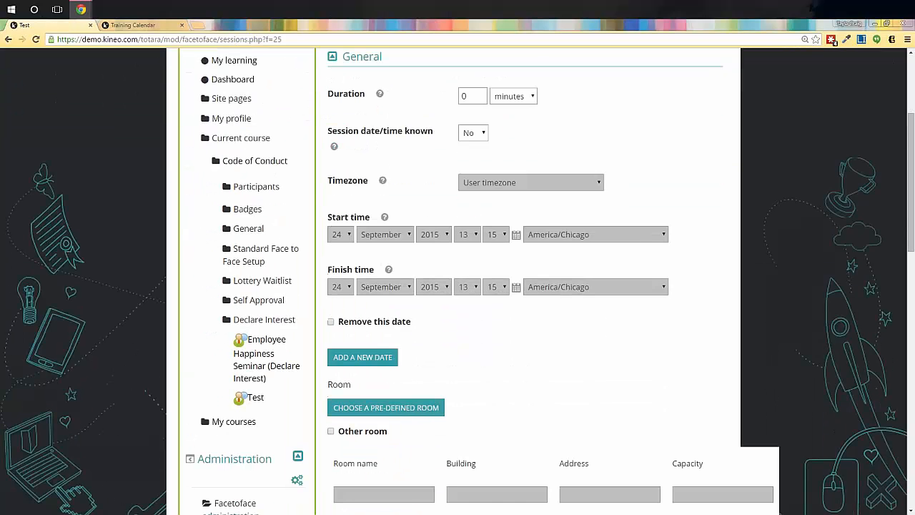
scroll(432, 327, down, 1)
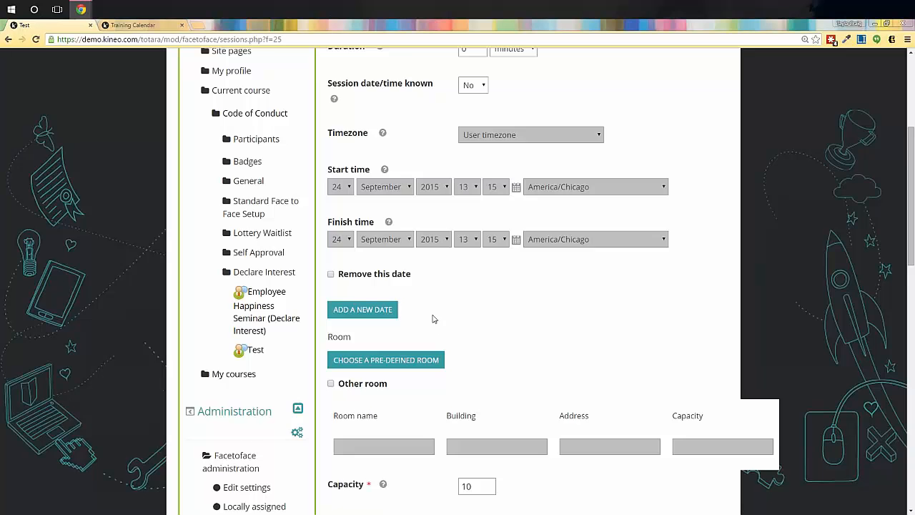
Set the session date/time as known and view the timezone choices for the start time
scroll(433, 326, up, 2)
click(467, 184)
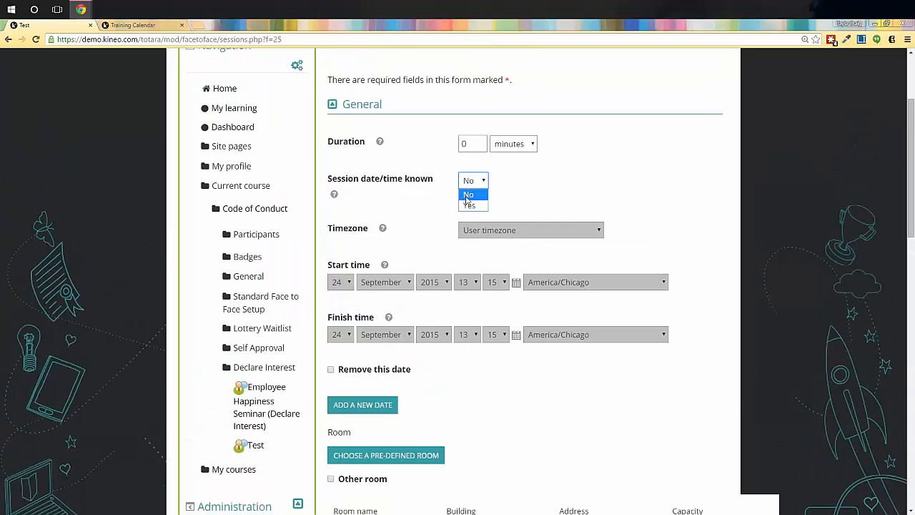
click(468, 193)
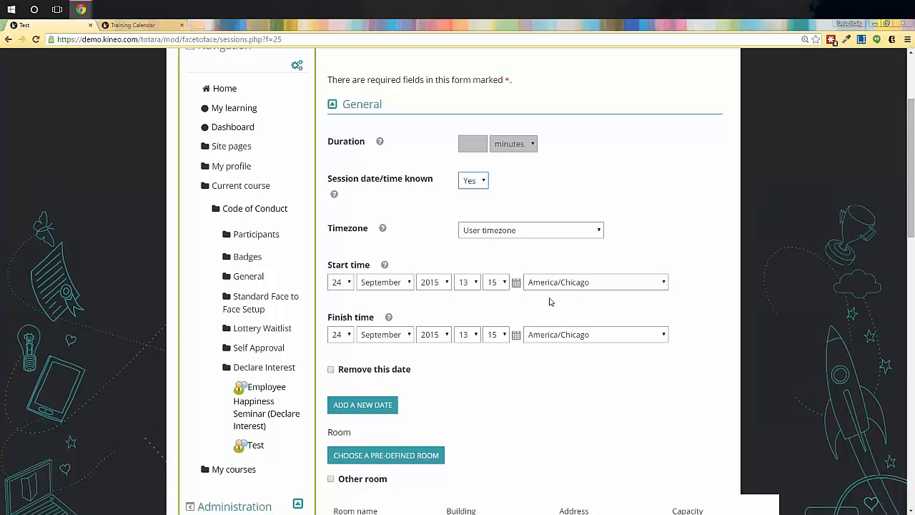
click(627, 284)
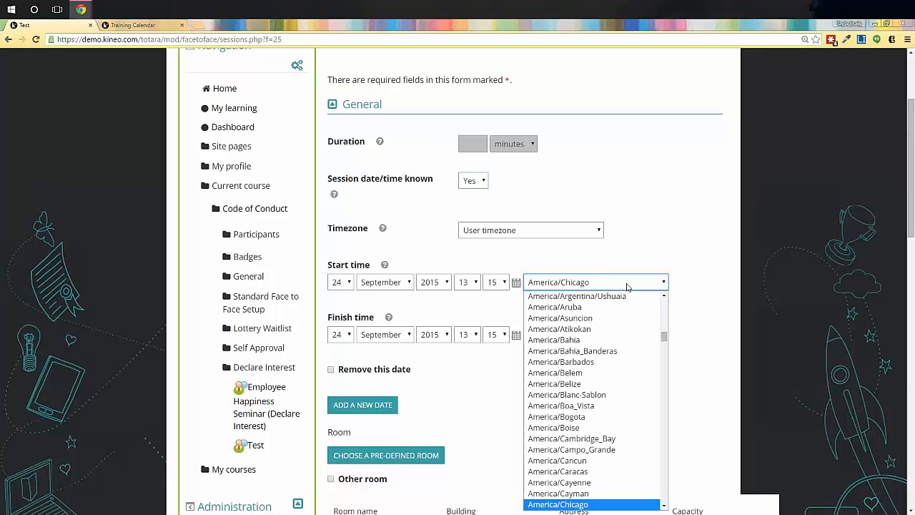
click(627, 285)
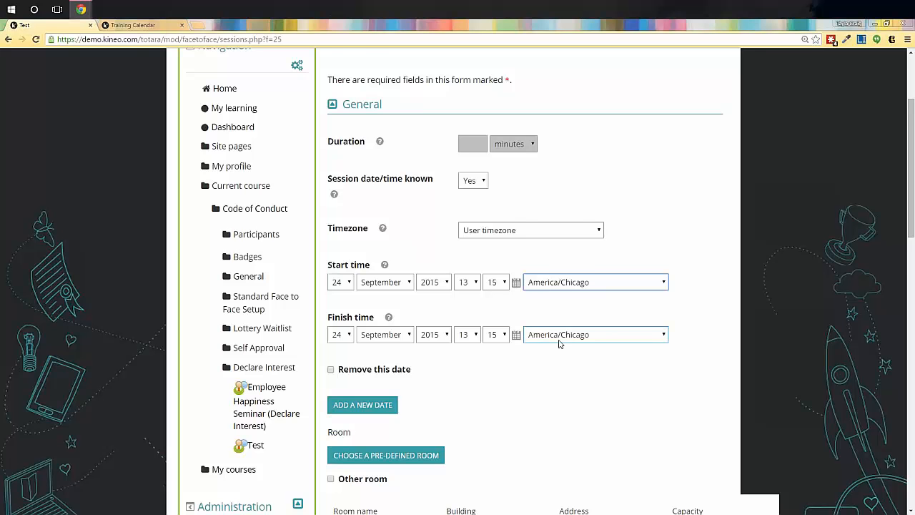
Allow booking cancellations for the session until the cut-off is reached
scroll(560, 344, down, 5)
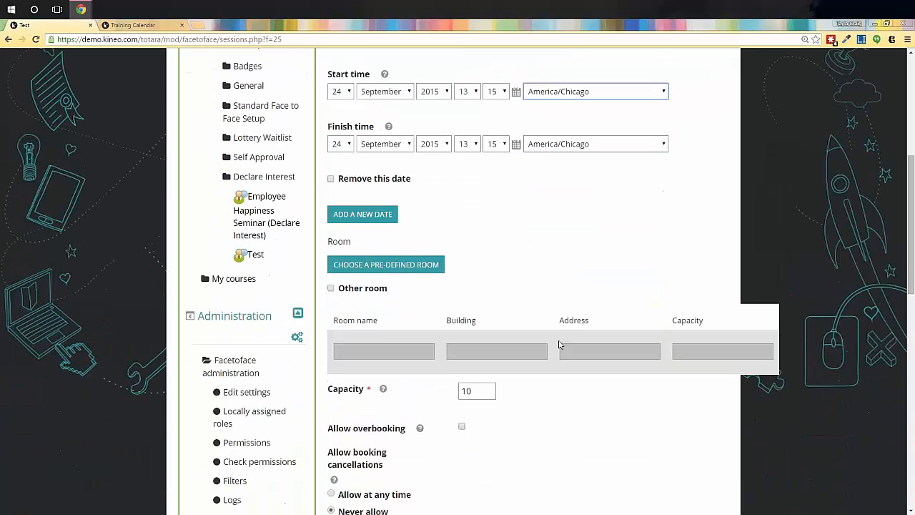
scroll(560, 344, down, 5)
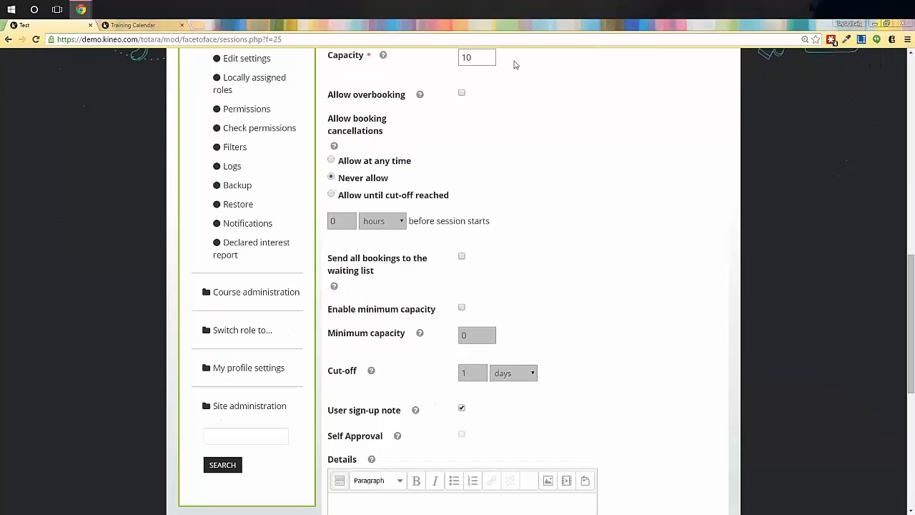
click(333, 178)
click(331, 194)
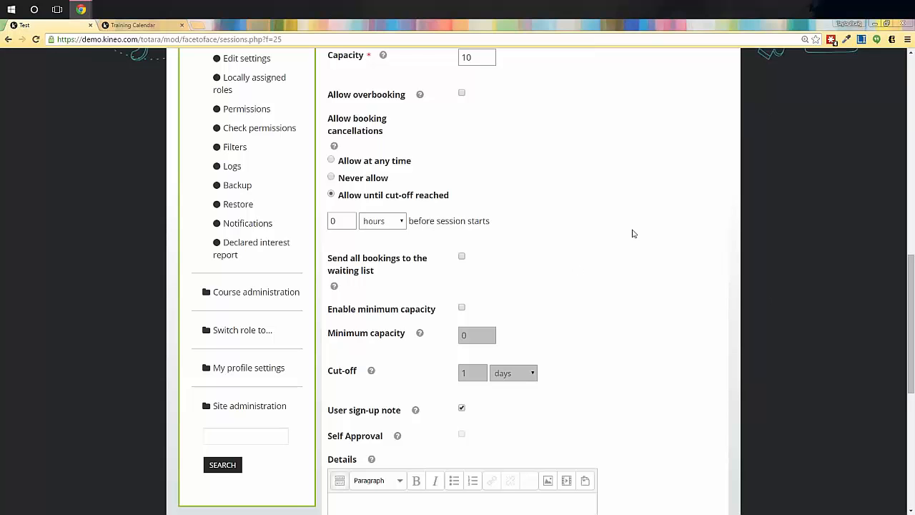
Examine the session's waiting list, minimum capacity, cut-off, sign-up note, self approval and details options
scroll(633, 233, down, 1)
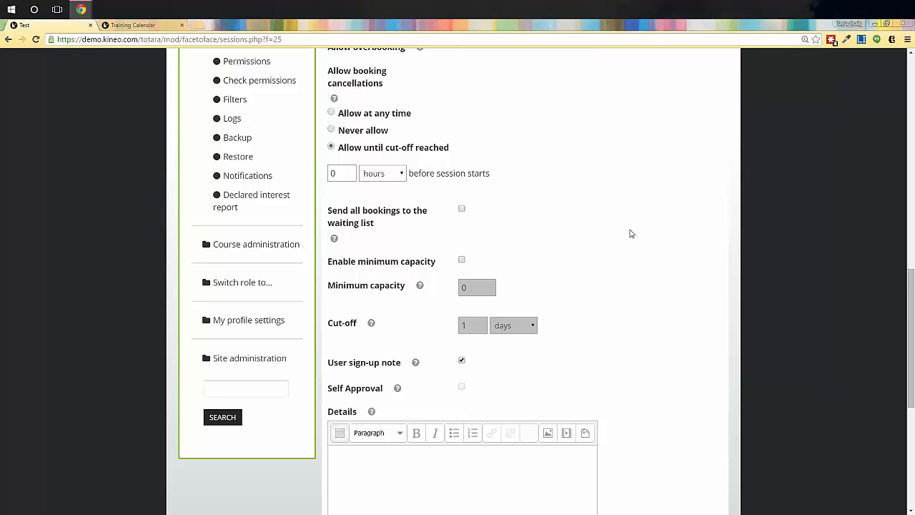
scroll(632, 234, down, 1)
scroll(632, 234, down, 2)
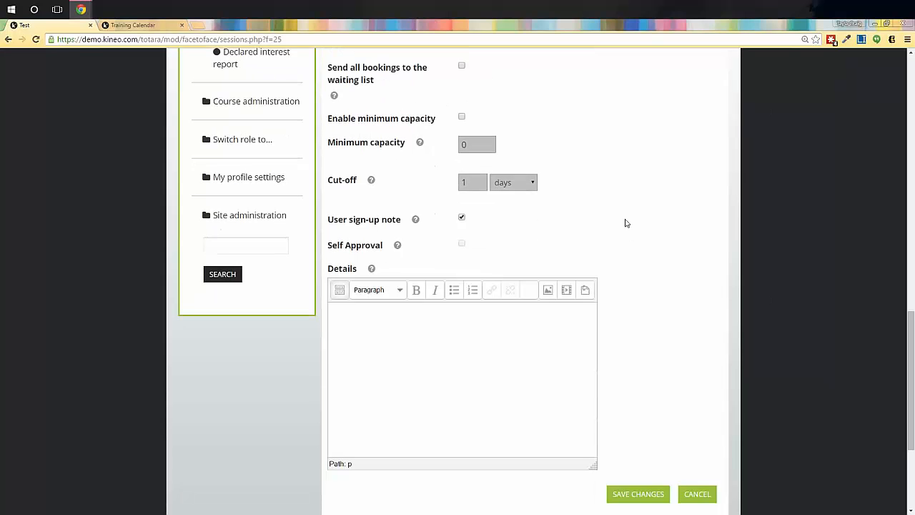
scroll(623, 222, up, 3)
drag(338, 215, 416, 227)
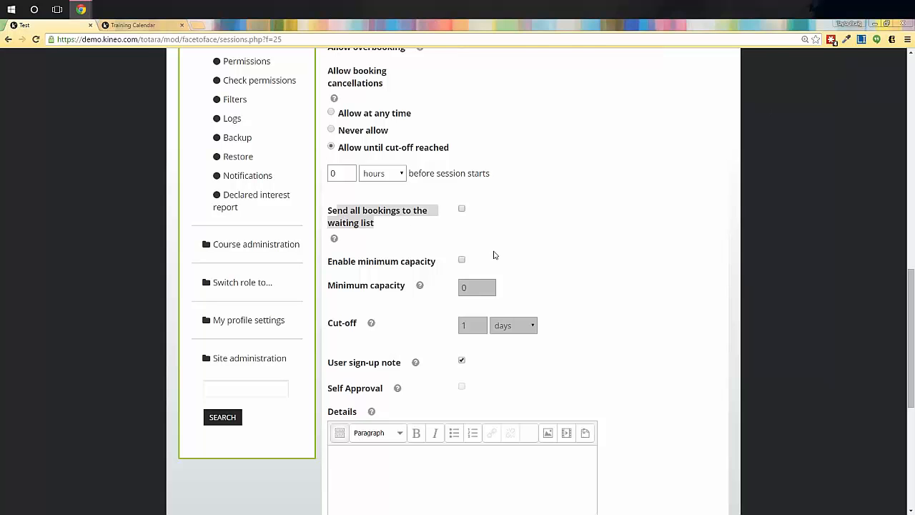
scroll(493, 255, up, 1)
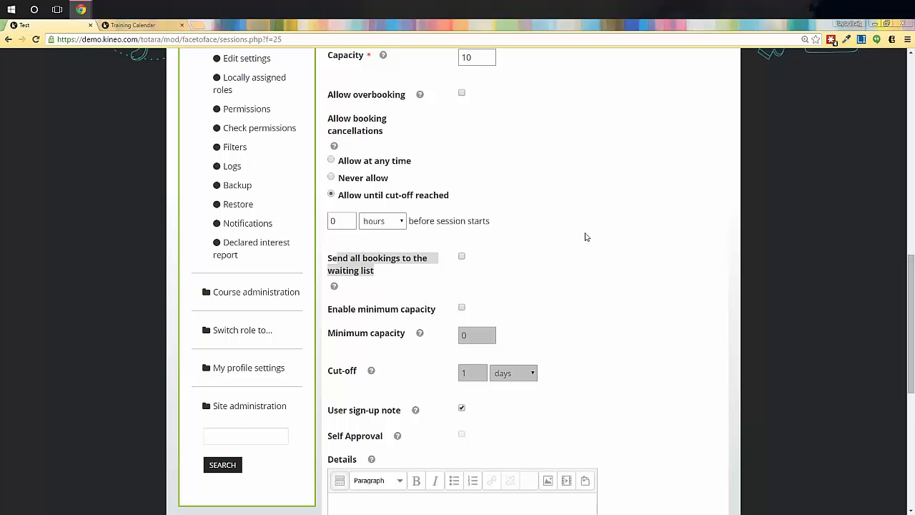
scroll(585, 236, down, 4)
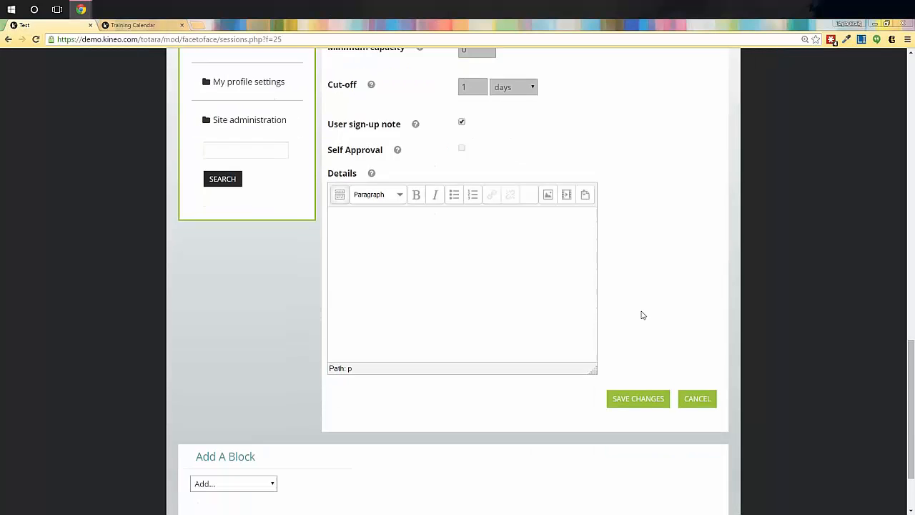
scroll(643, 313, down, 1)
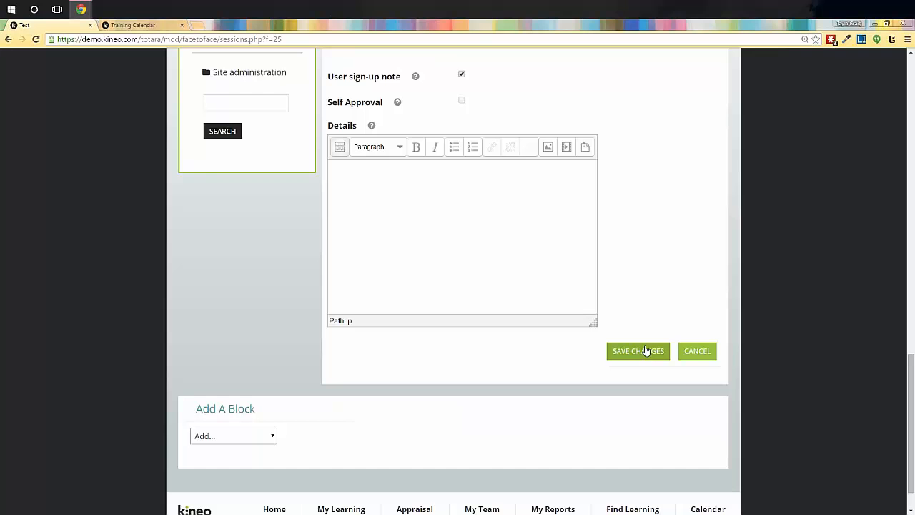
scroll(457, 286, up, 4)
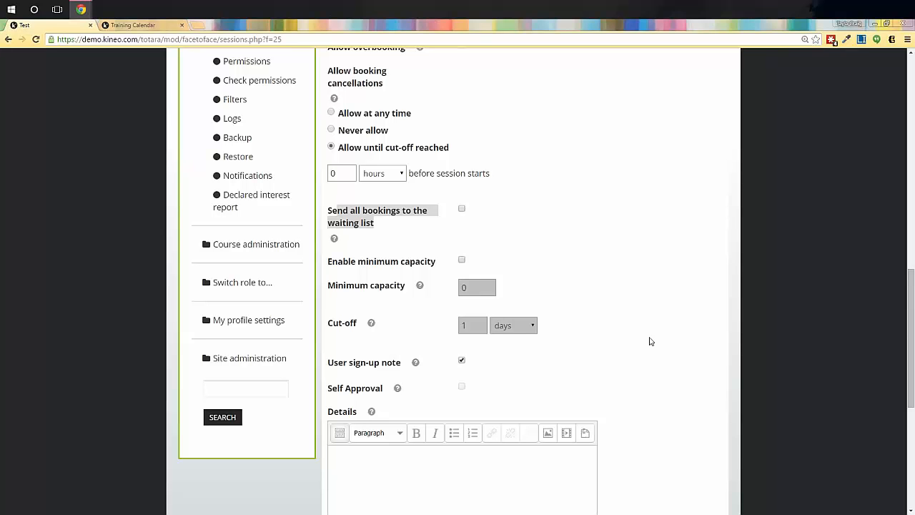
scroll(576, 301, up, 3)
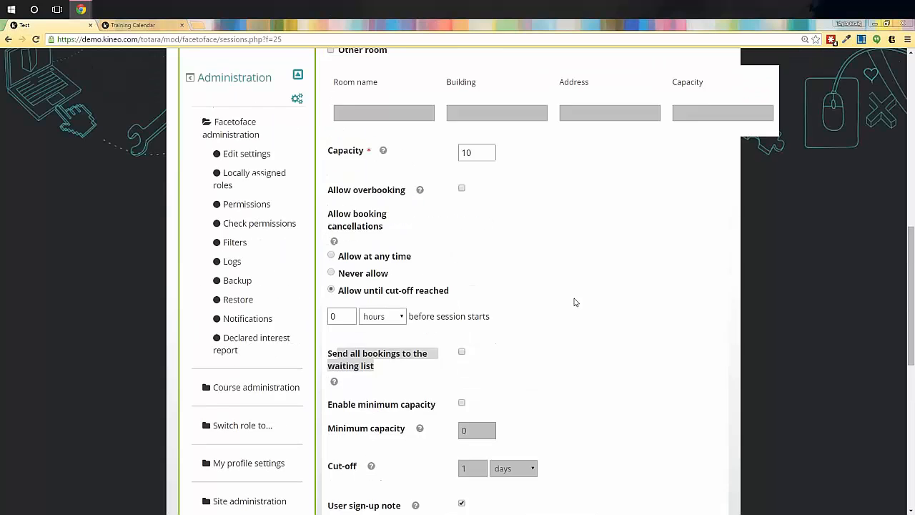
scroll(281, 301, down, 4)
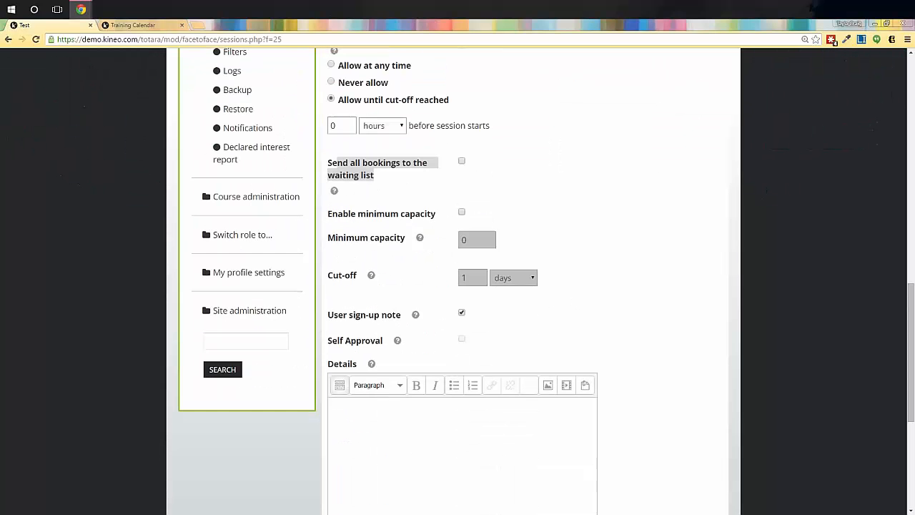
Leave the unsaved session form and open the Face-to-face activity module's General Settings in the site administration
click(268, 313)
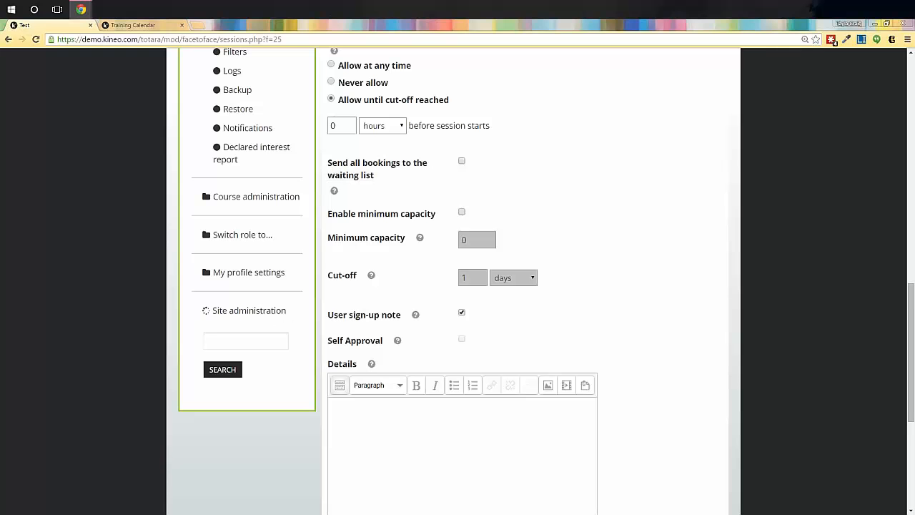
scroll(412, 346, down, 1)
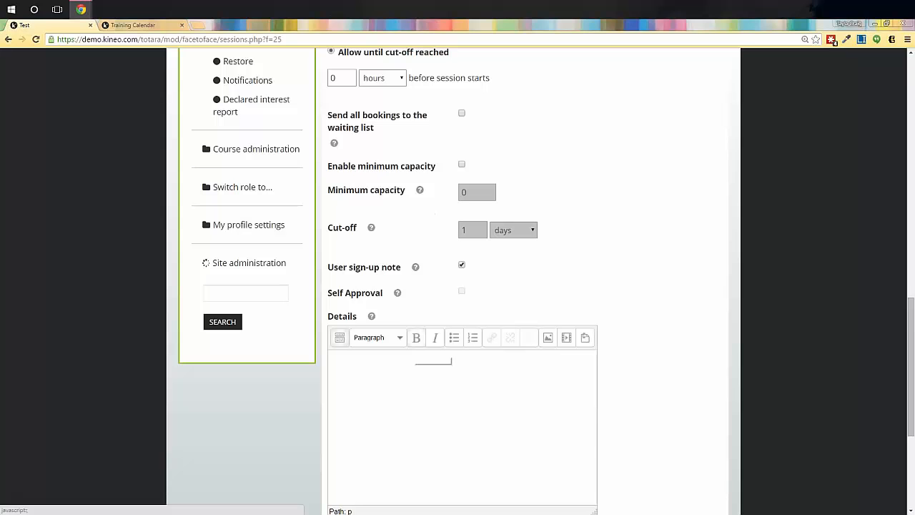
scroll(457, 329, down, 3)
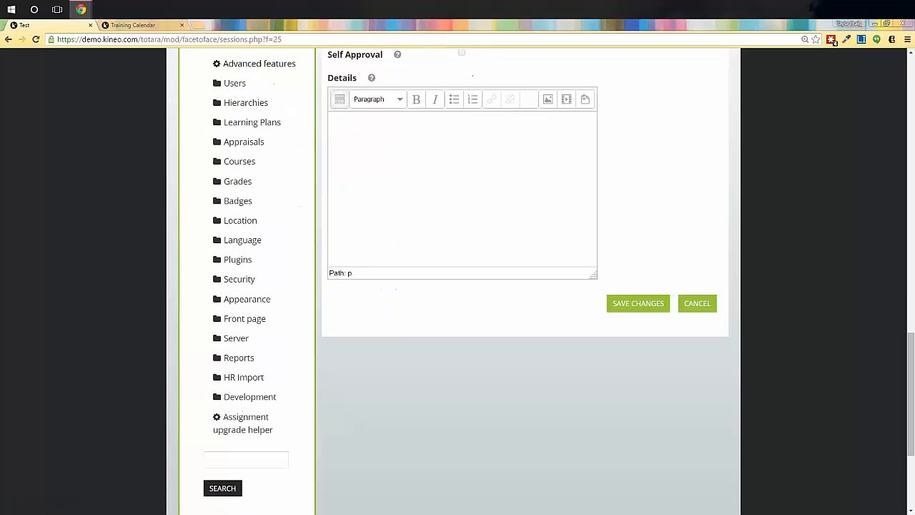
click(235, 266)
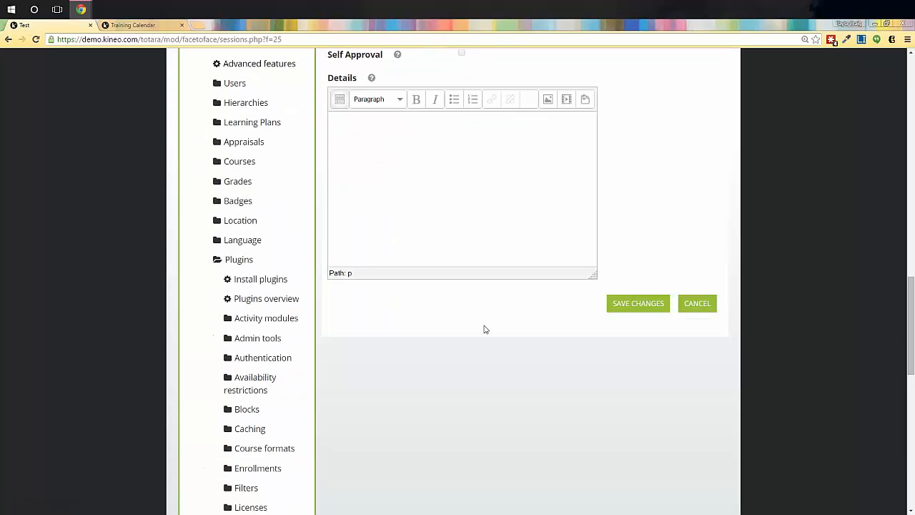
scroll(484, 327, down, 2)
scroll(488, 326, down, 1)
click(262, 129)
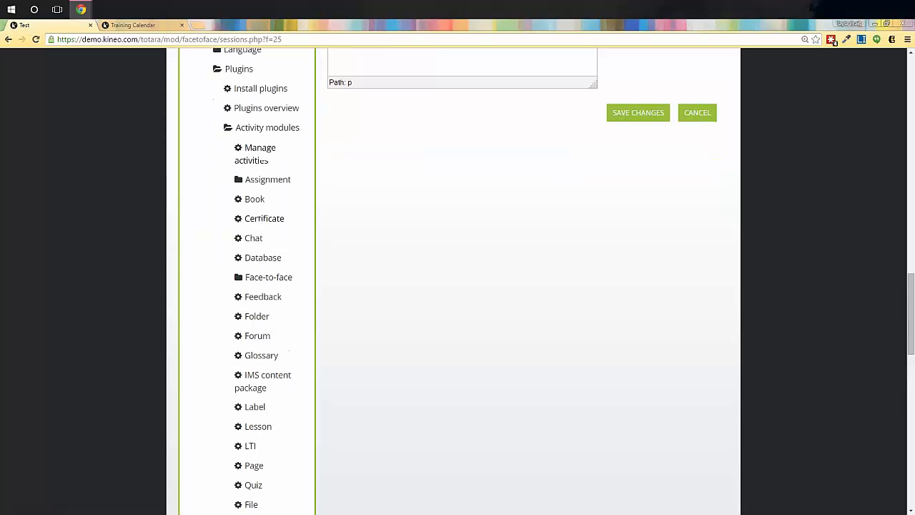
scroll(462, 444, down, 2)
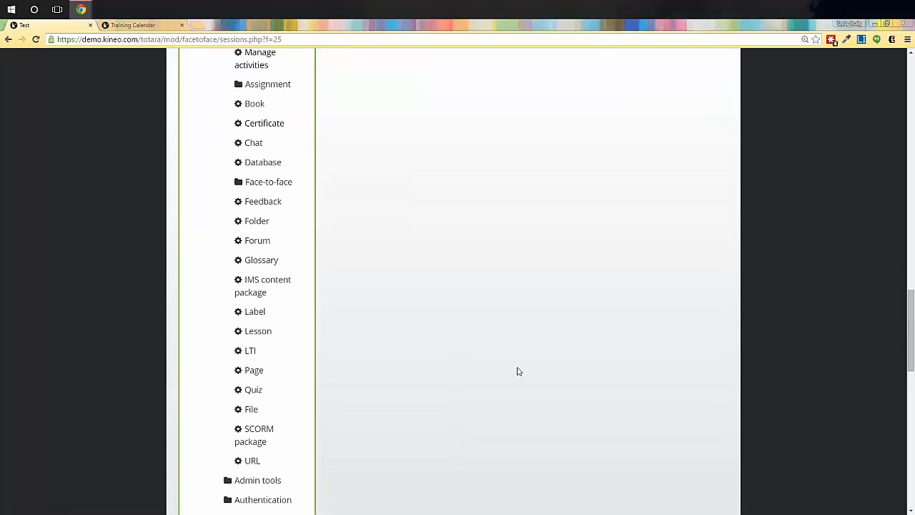
click(266, 183)
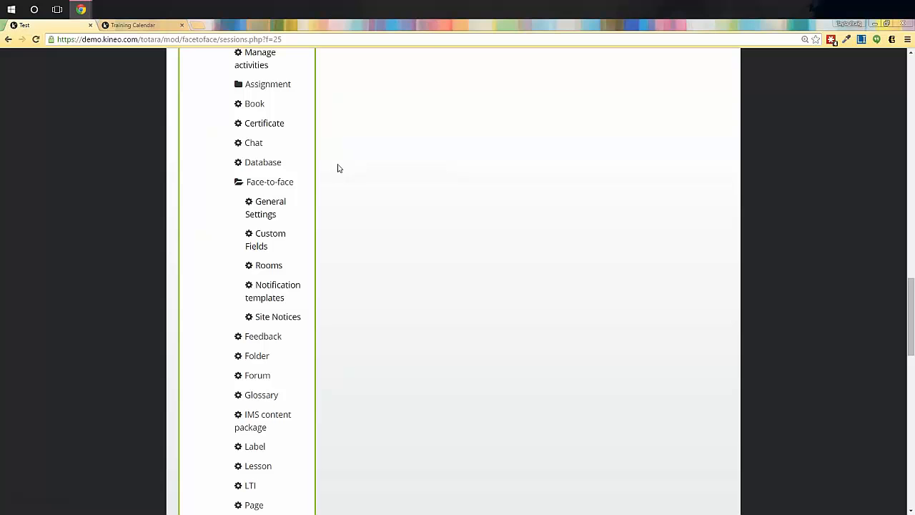
click(272, 210)
click(453, 123)
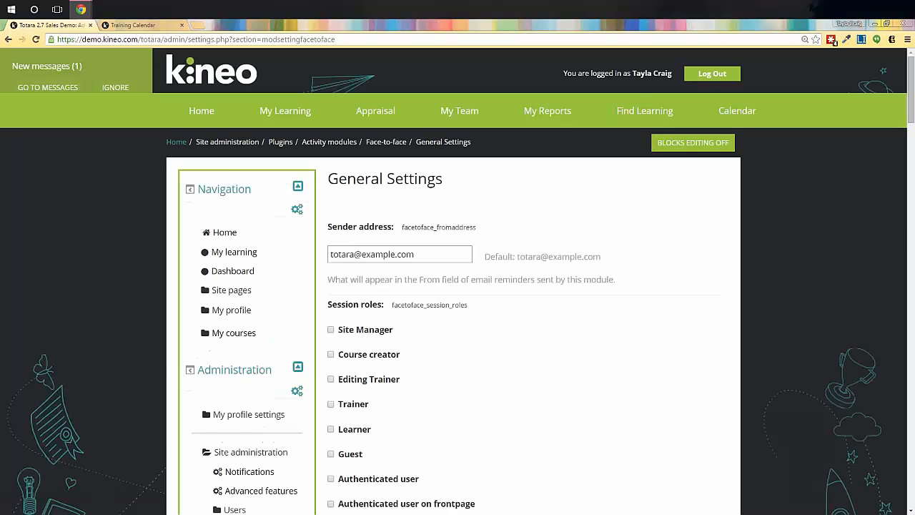
Examine the Face-to-face session roles, notification recipients, scheduling conflicts, session timezone and sign-up settings
scroll(857, 260, down, 1)
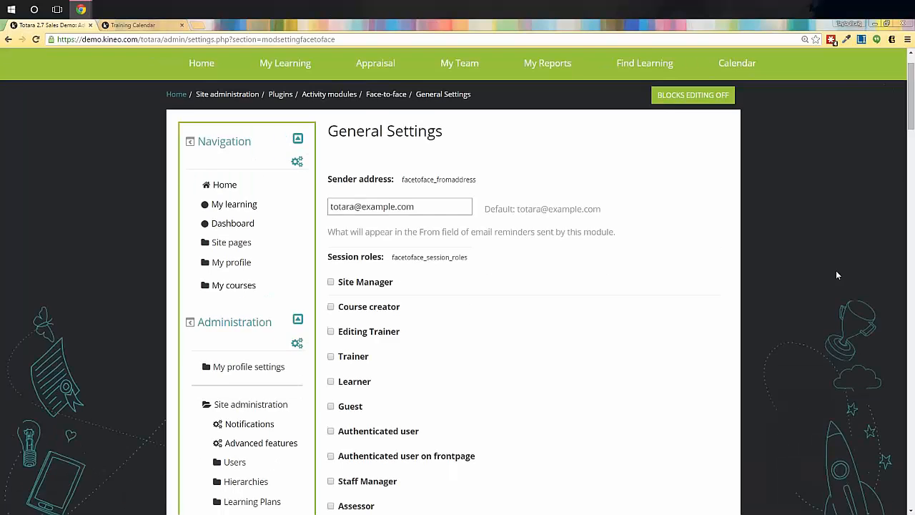
scroll(837, 275, down, 2)
scroll(806, 283, down, 3)
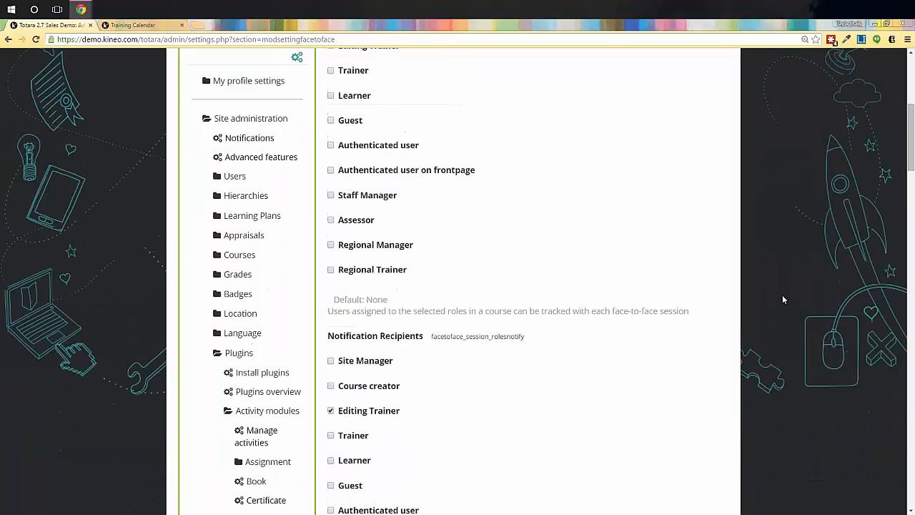
scroll(782, 299, down, 1)
scroll(768, 299, down, 4)
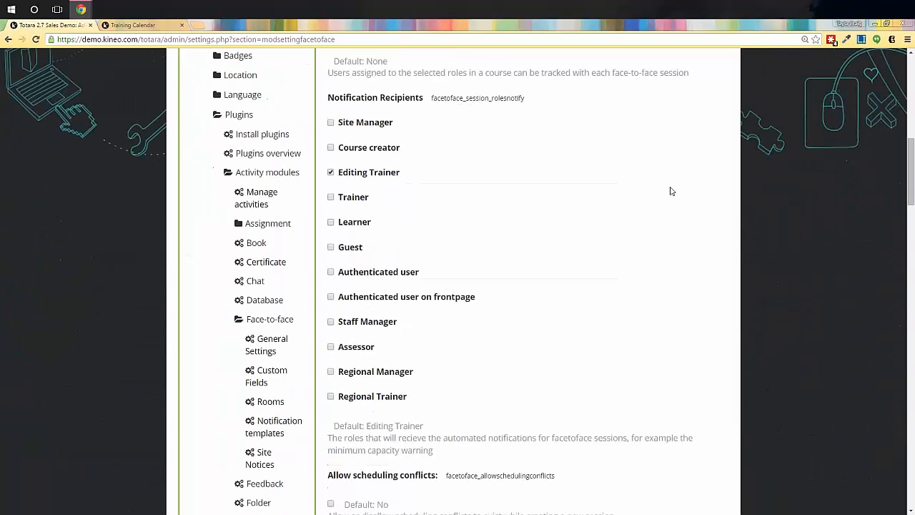
scroll(541, 152, down, 1)
scroll(566, 126, up, 1)
scroll(623, 398, down, 4)
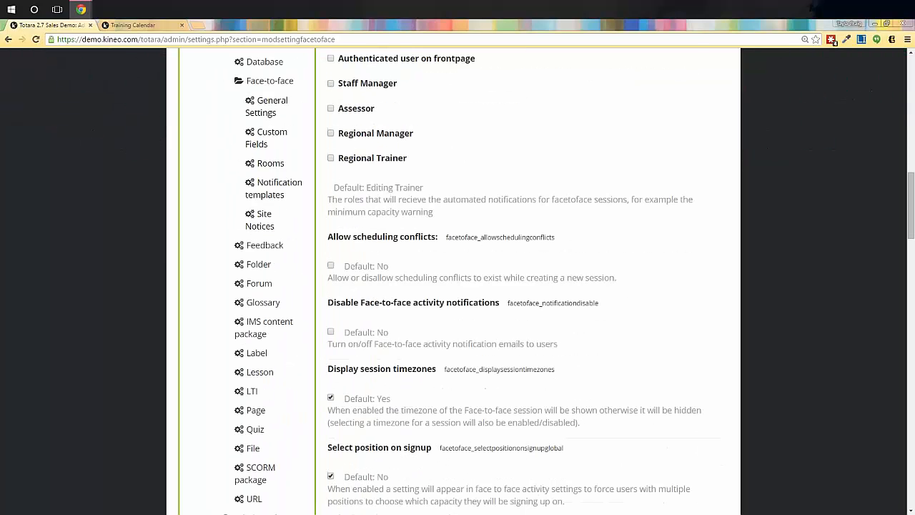
scroll(543, 175, down, 3)
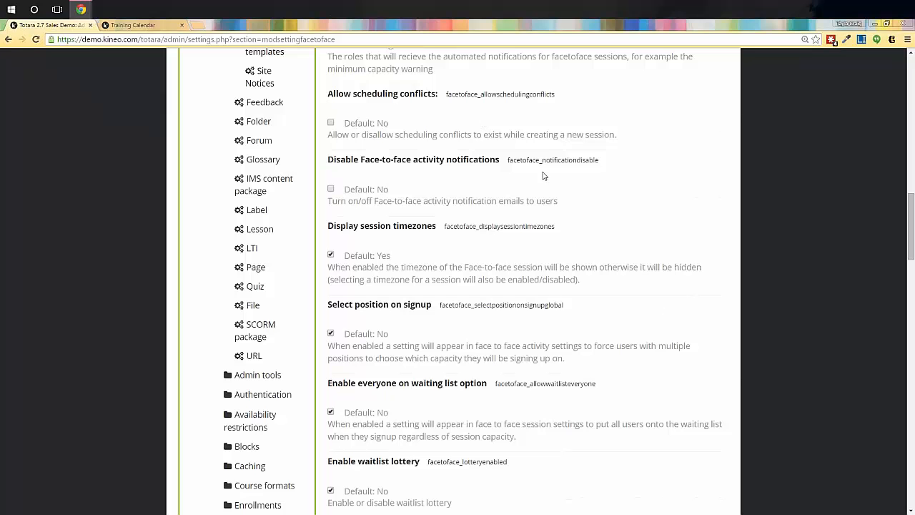
scroll(569, 231, down, 1)
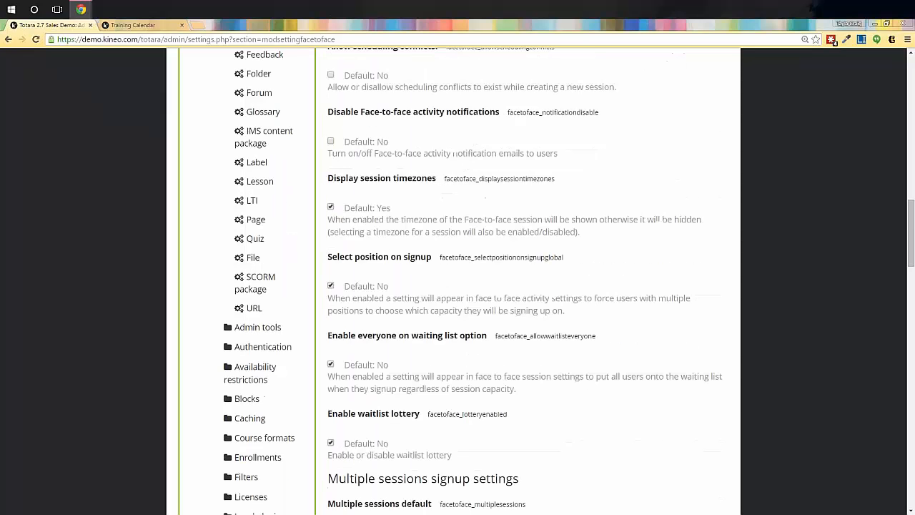
scroll(555, 236, down, 2)
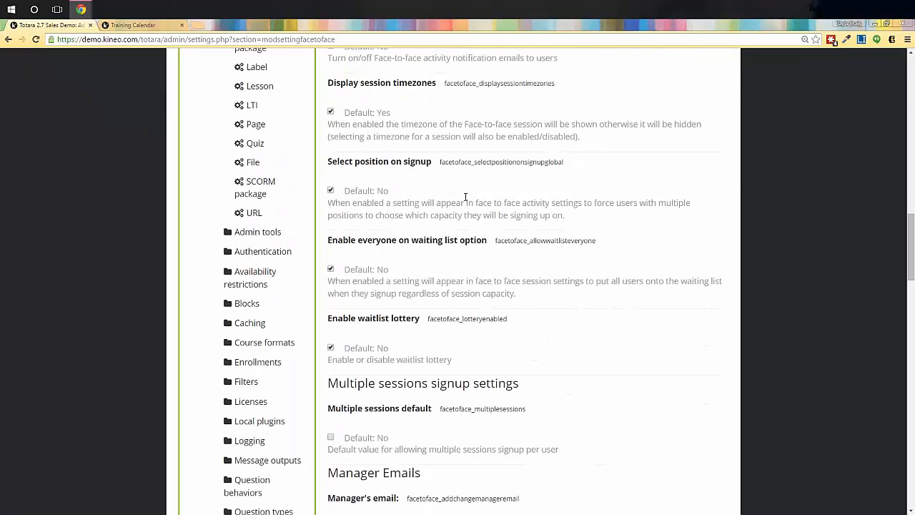
Turn off Select position on signup and look over the waitlist lottery, multiple sessions and manager email settings
drag(334, 163, 443, 161)
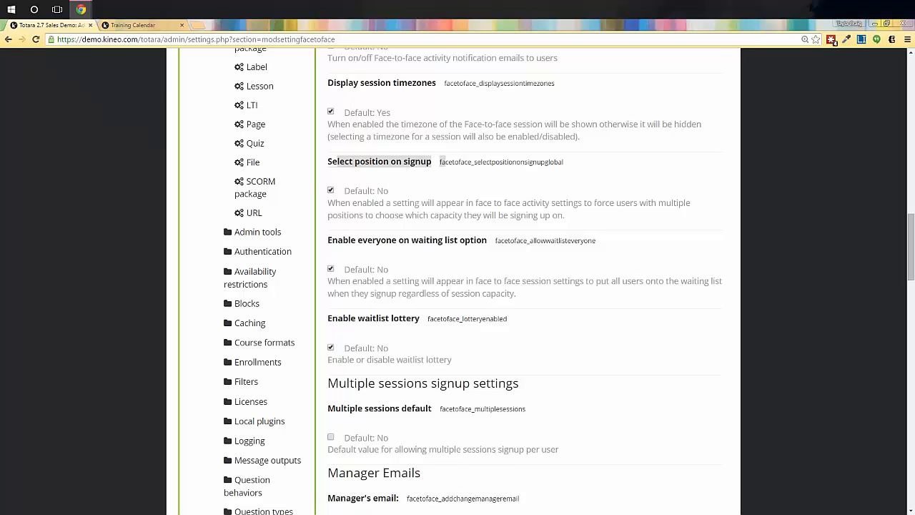
click(342, 167)
drag(330, 167, 301, 156)
click(379, 172)
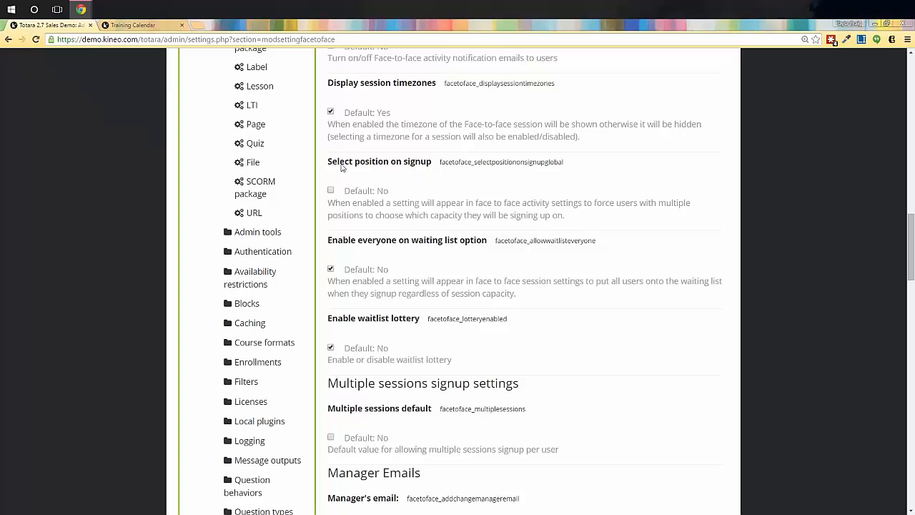
click(331, 191)
click(331, 191)
scroll(611, 271, down, 2)
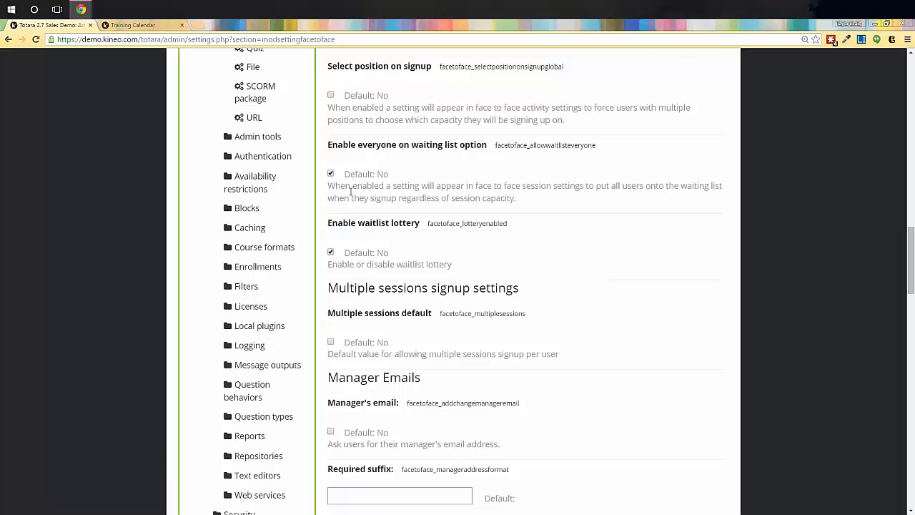
scroll(350, 190, down, 2)
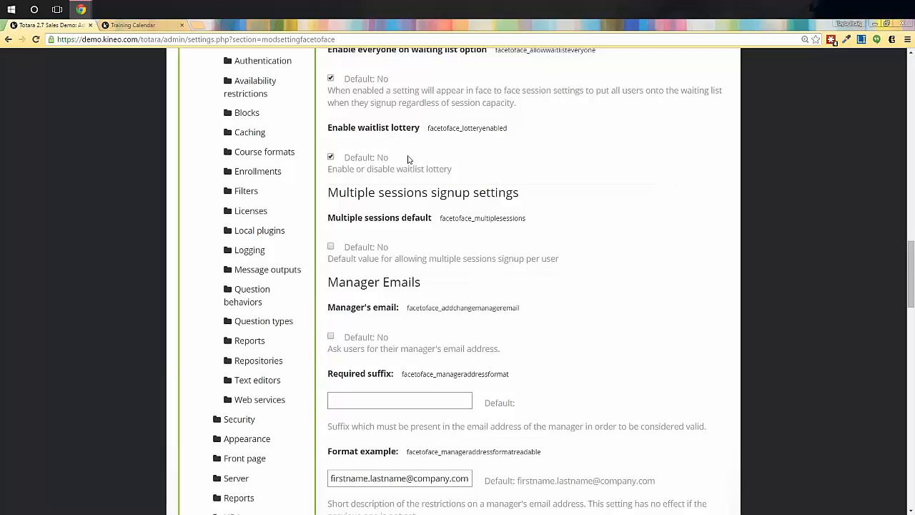
Examine the Face-to-face multiple sessions, manager email, manager reservation and session cost settings
scroll(560, 187, down, 3)
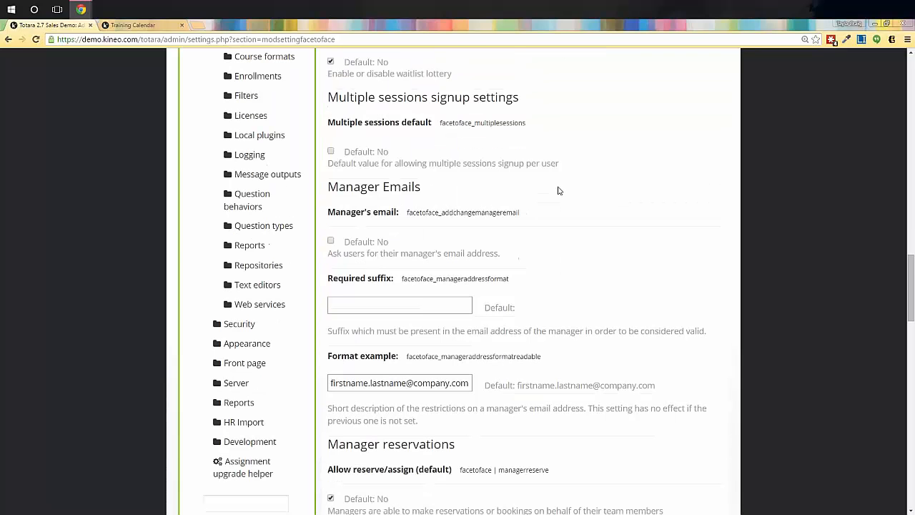
scroll(558, 189, up, 3)
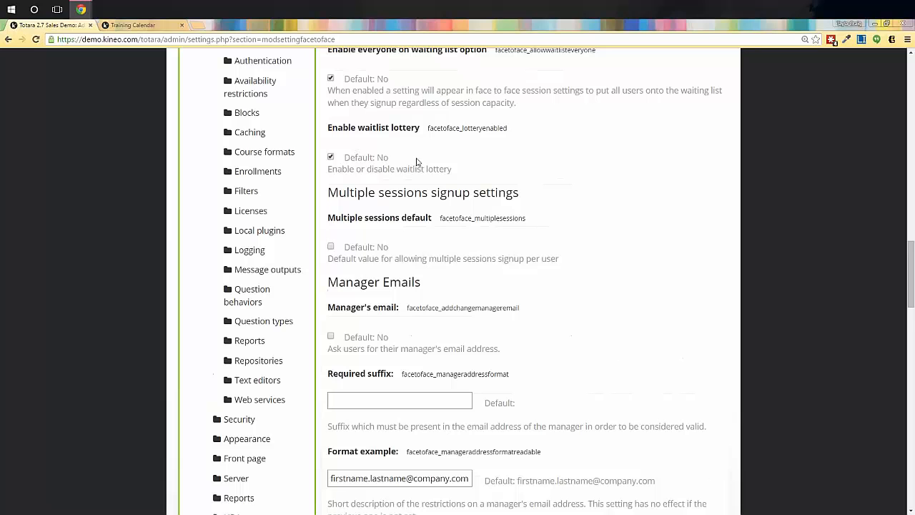
scroll(593, 241, down, 4)
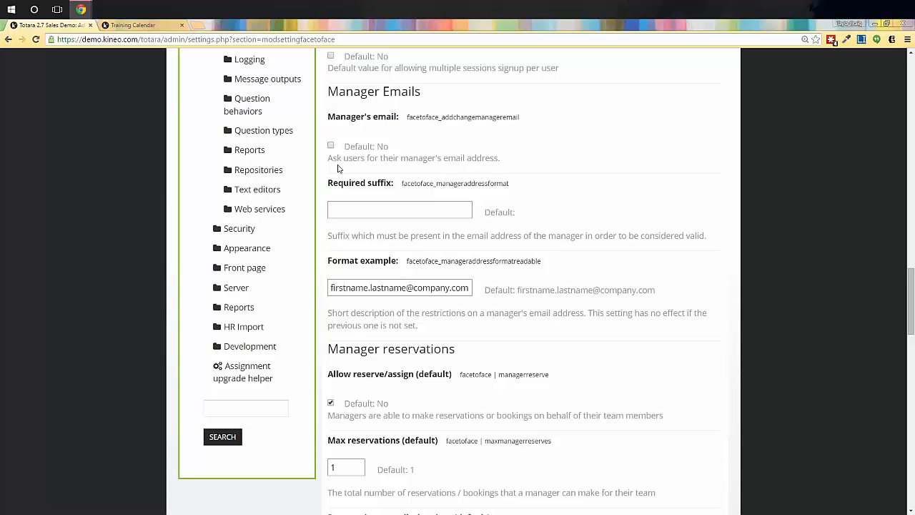
scroll(356, 183, down, 1)
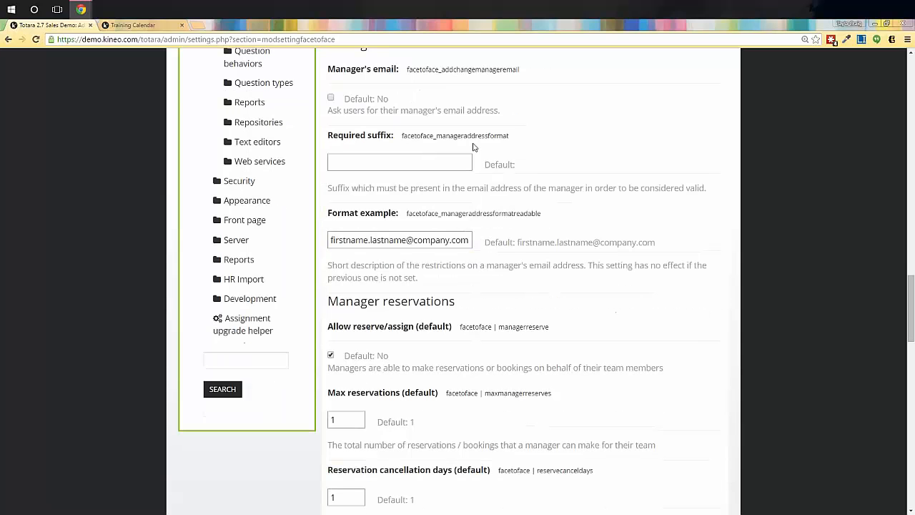
scroll(509, 153, down, 1)
scroll(552, 159, down, 1)
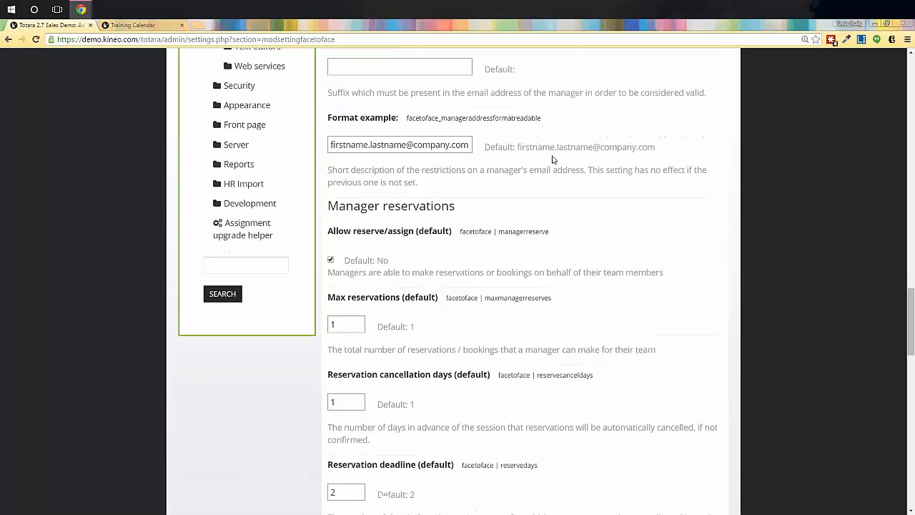
scroll(553, 159, down, 3)
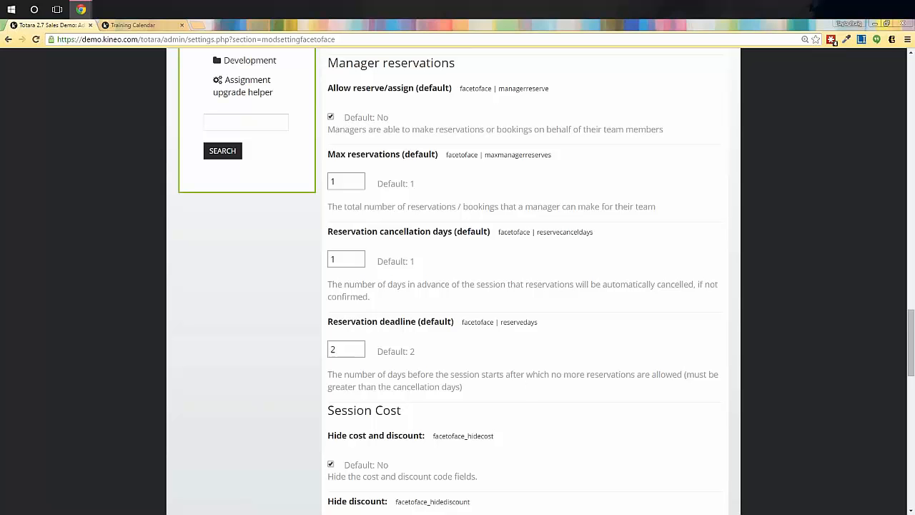
scroll(633, 251, down, 3)
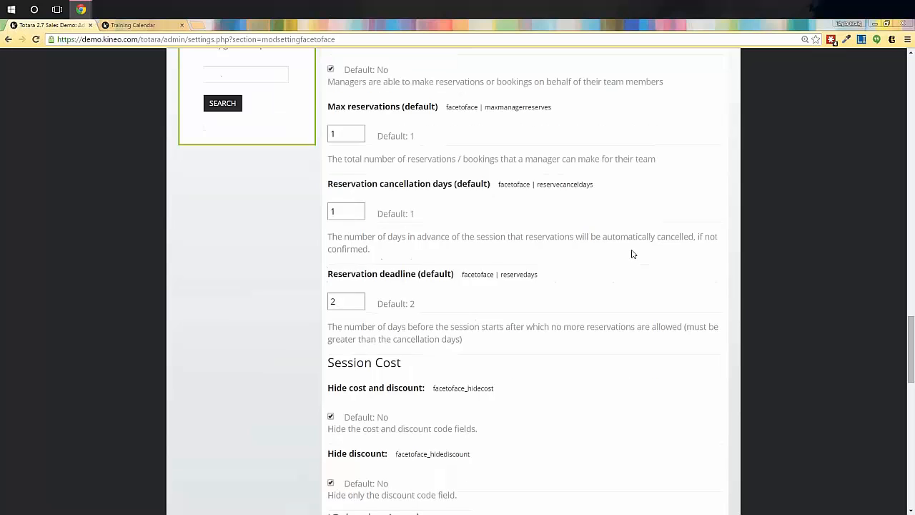
scroll(632, 256, down, 2)
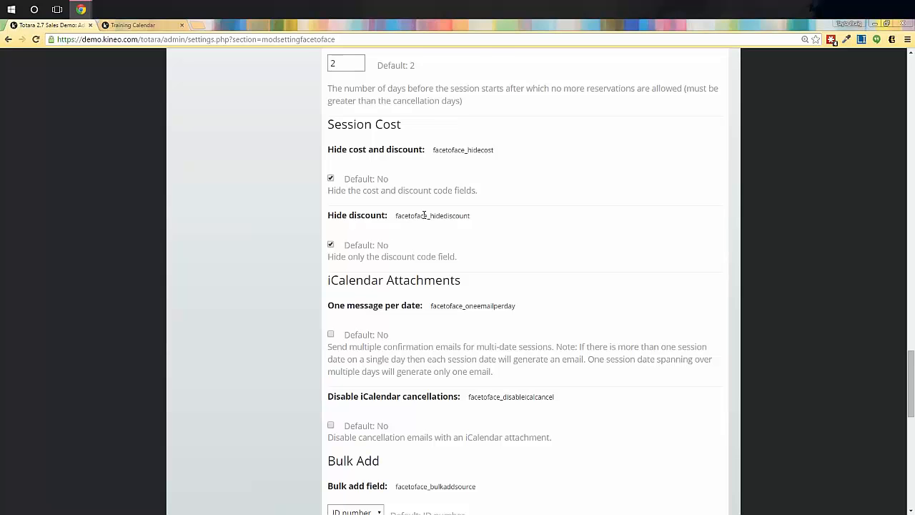
Examine the iCalendar attachment, bulk add, export and Facetoface calendar filter settings
scroll(407, 233, down, 2)
scroll(424, 223, down, 6)
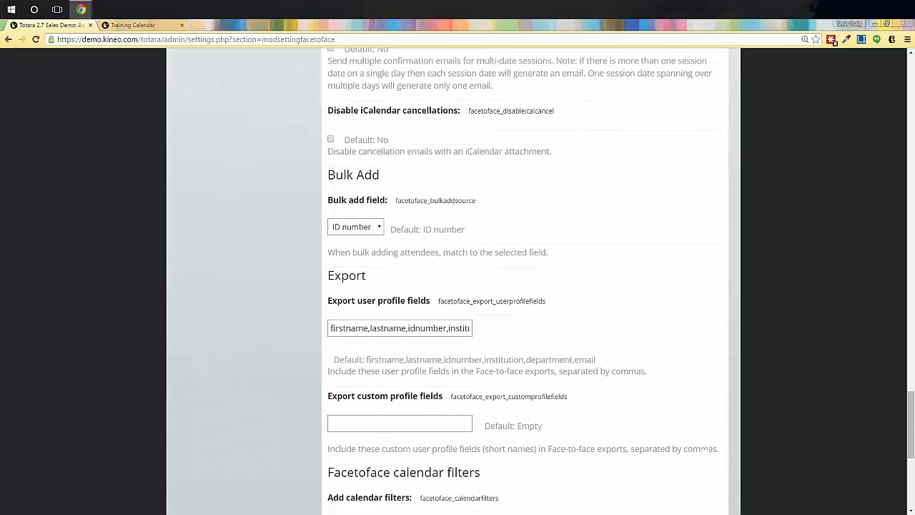
scroll(424, 222, down, 3)
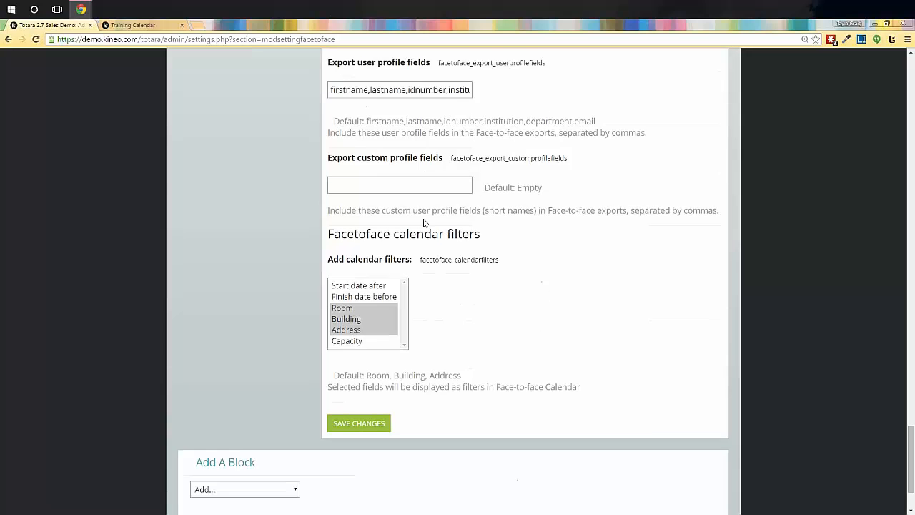
scroll(423, 223, down, 2)
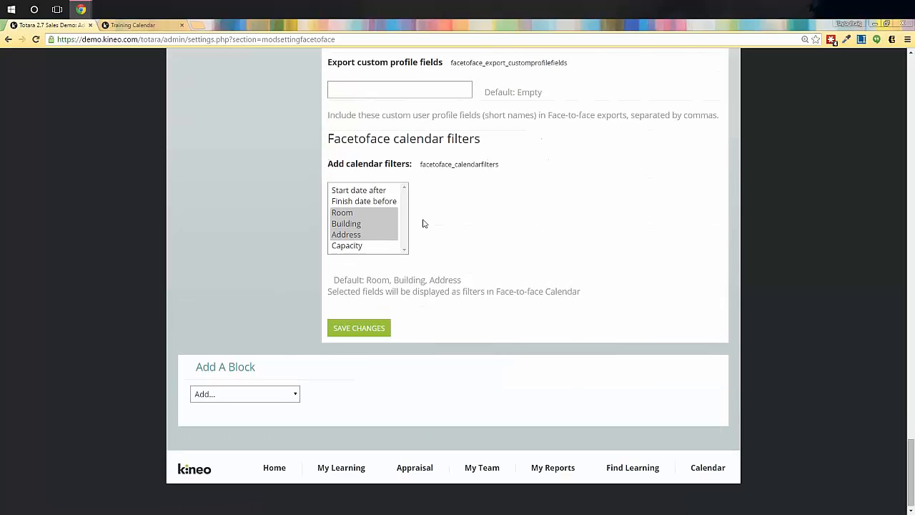
scroll(424, 223, down, 1)
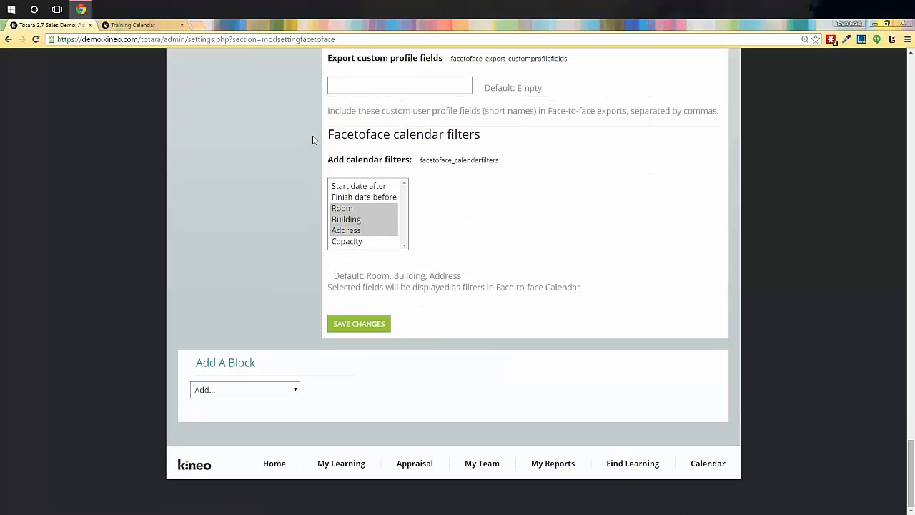
drag(321, 137, 486, 139)
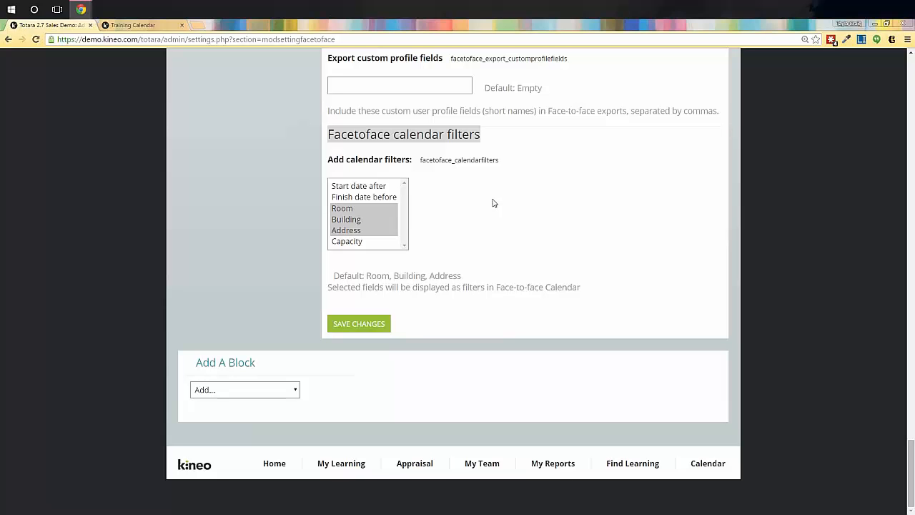
Leave the Face-to-face General Settings without saving and open the module's Custom Fields page
scroll(509, 211, up, 3)
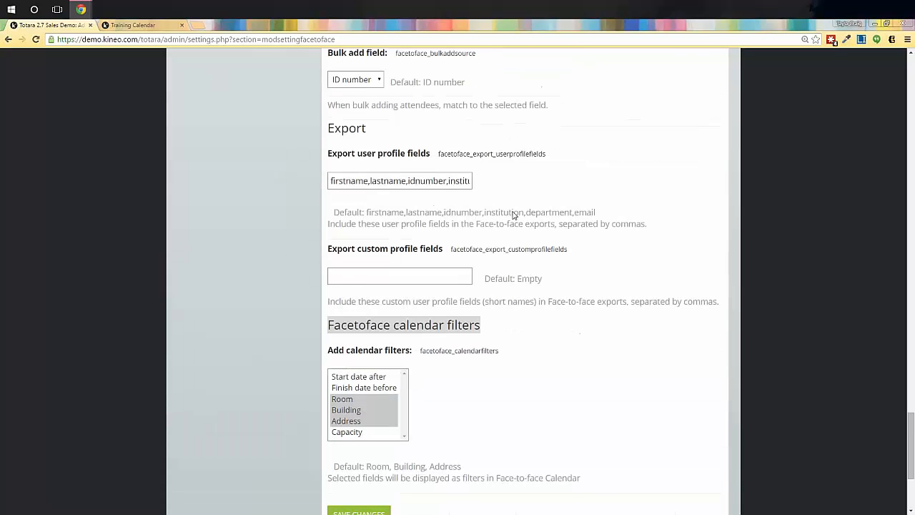
scroll(513, 215, up, 10)
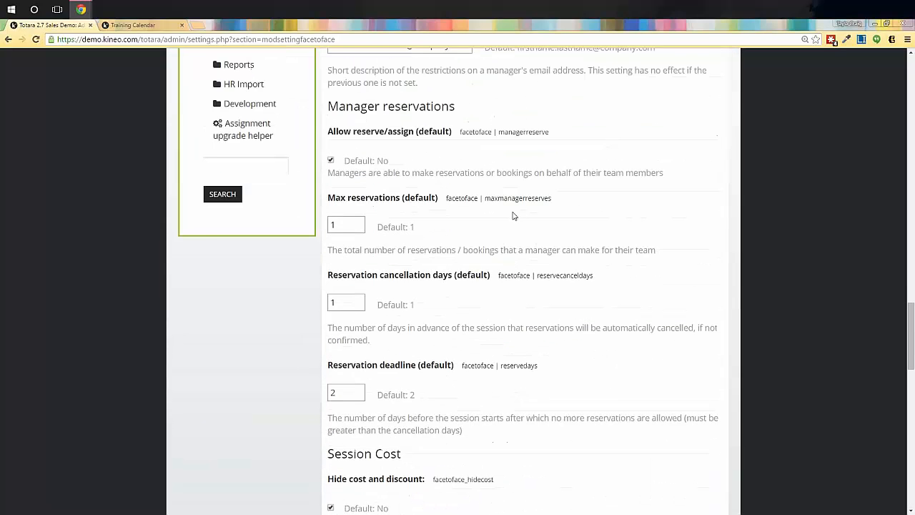
scroll(512, 215, up, 11)
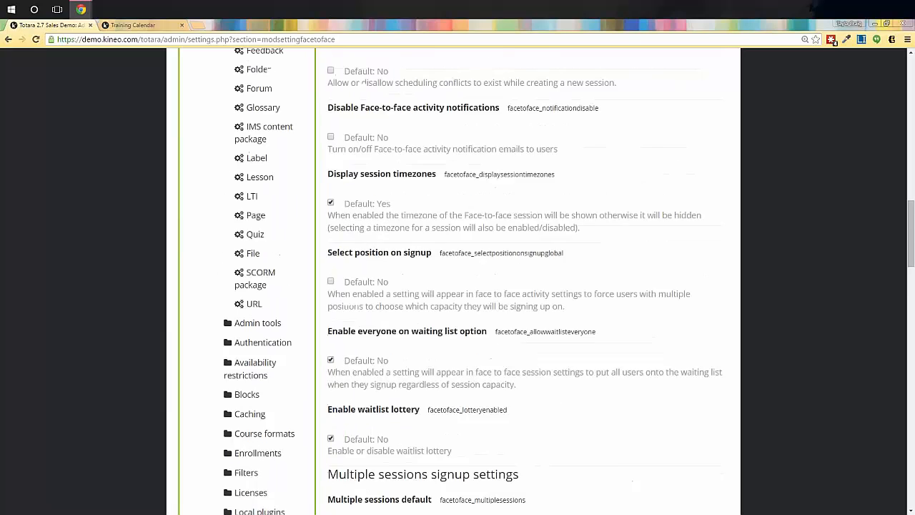
scroll(513, 214, up, 5)
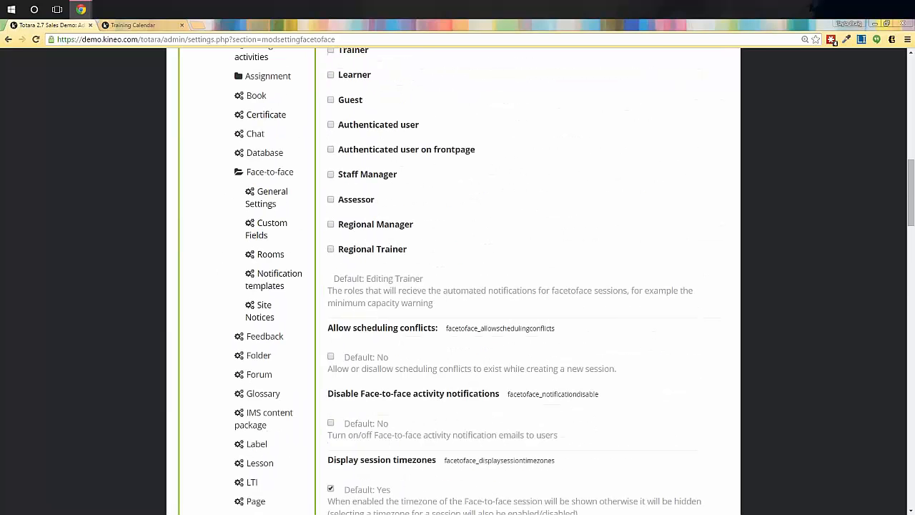
click(262, 235)
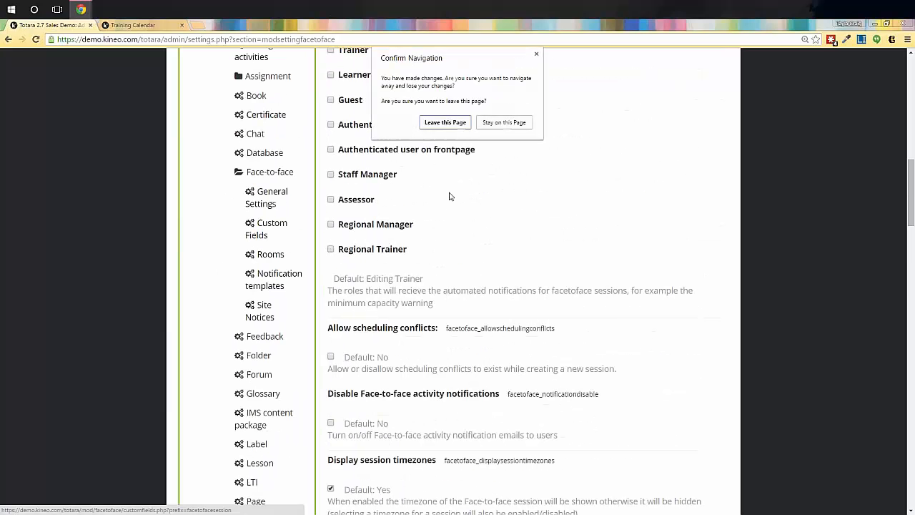
click(444, 122)
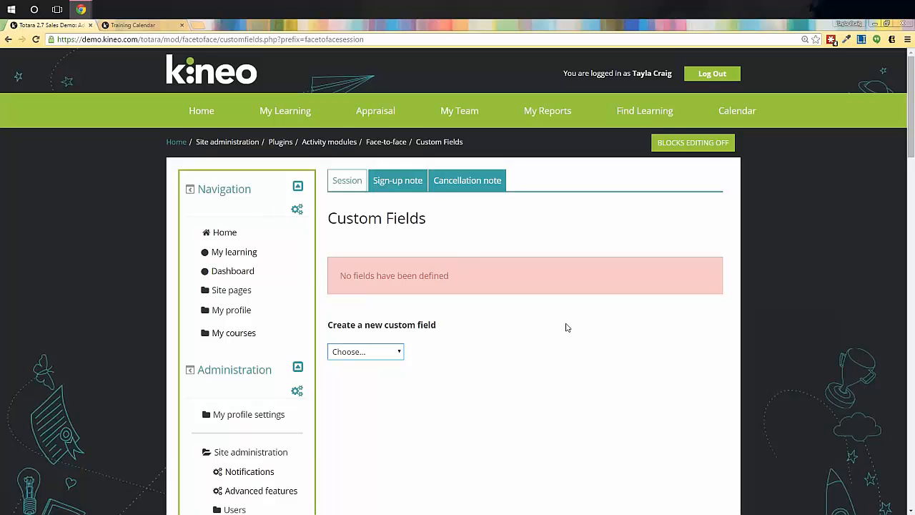
click(505, 338)
Start a new Menu of choices custom field for the sign-up note and examine its common and specific settings
click(418, 185)
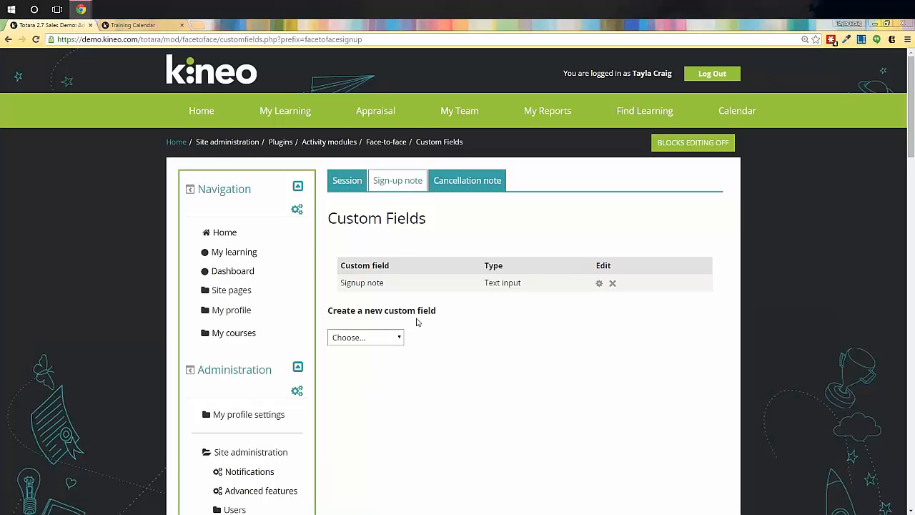
click(398, 338)
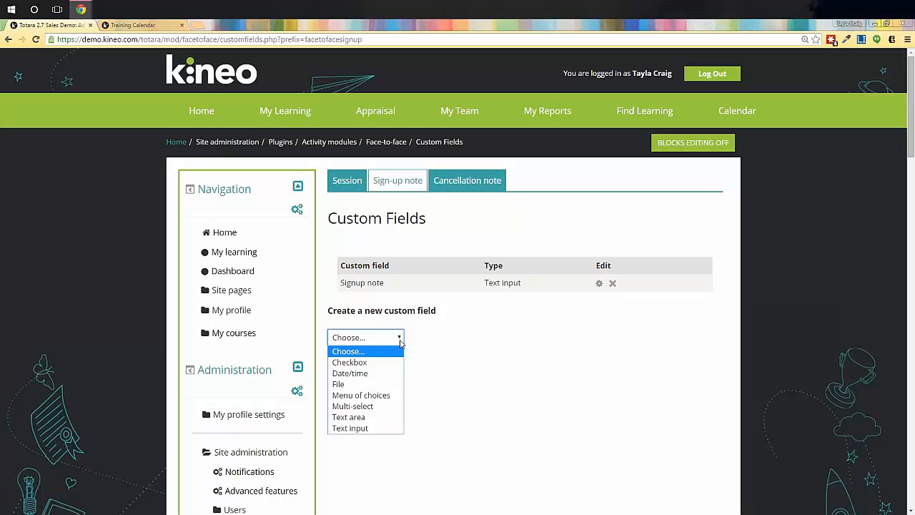
click(391, 399)
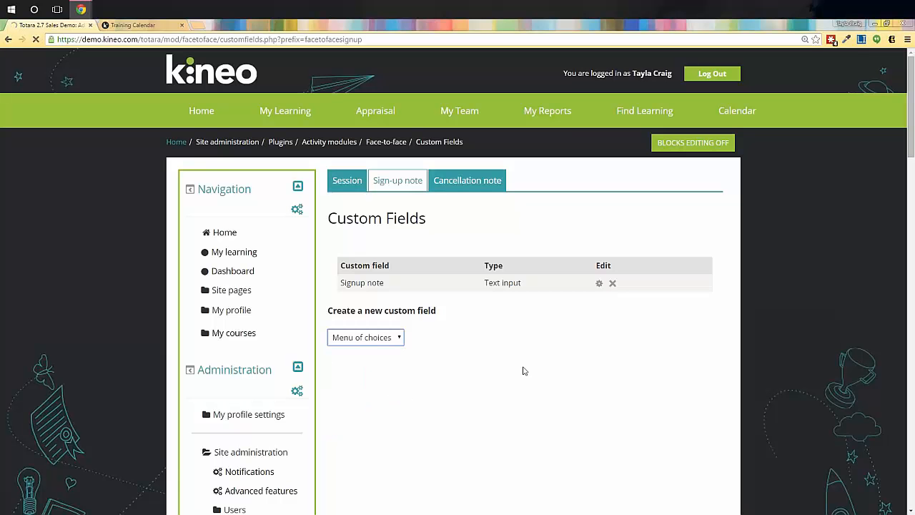
scroll(523, 370, down, 2)
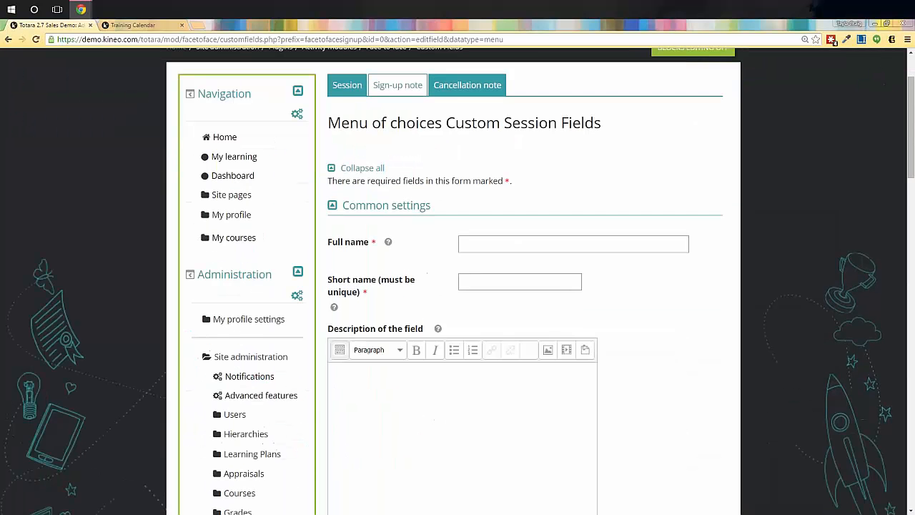
scroll(621, 286, down, 5)
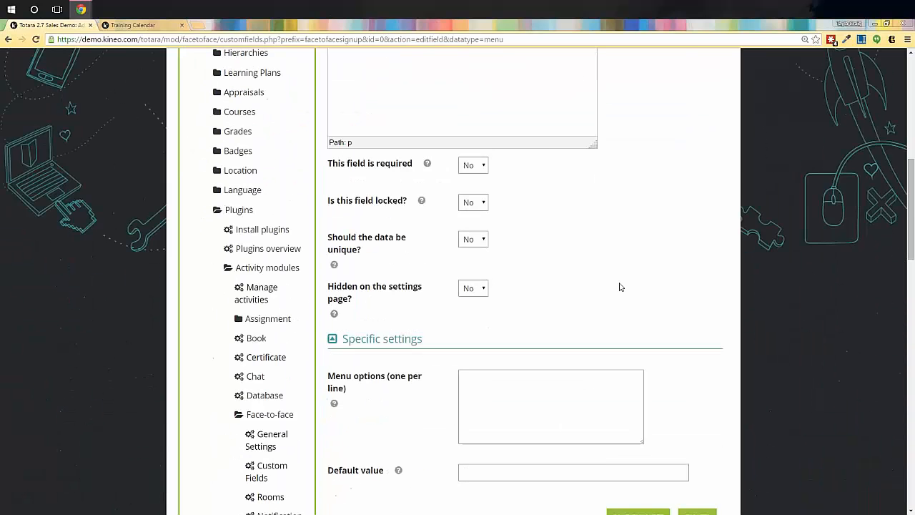
scroll(620, 287, down, 1)
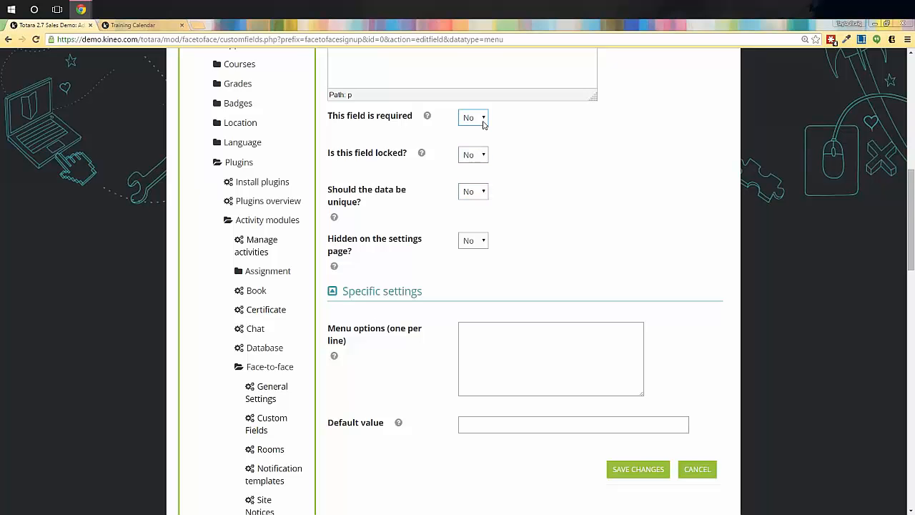
scroll(676, 354, up, 3)
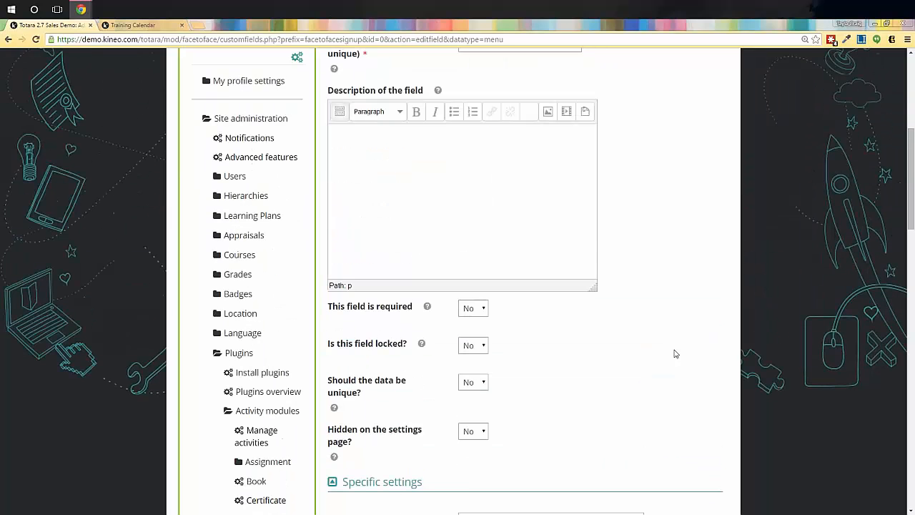
scroll(676, 353, up, 5)
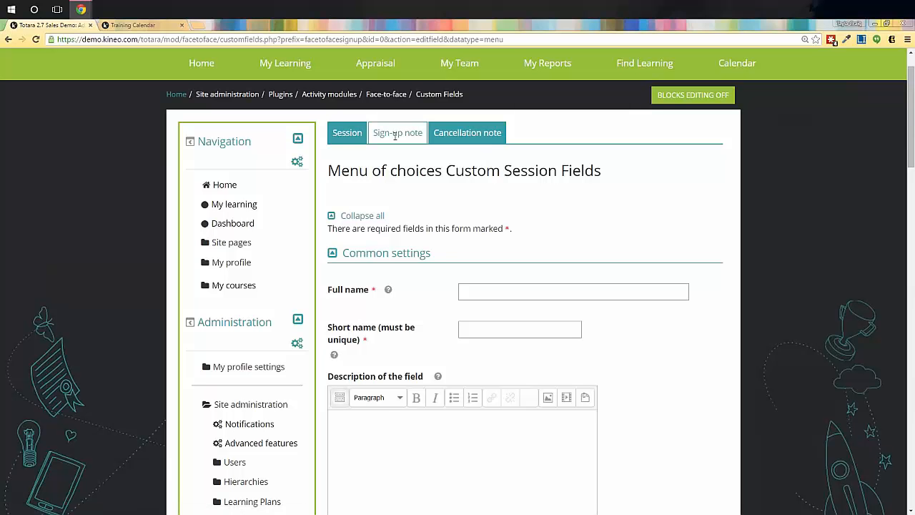
View the Cancellation note custom fields and look over the field types offered for a new one
click(467, 133)
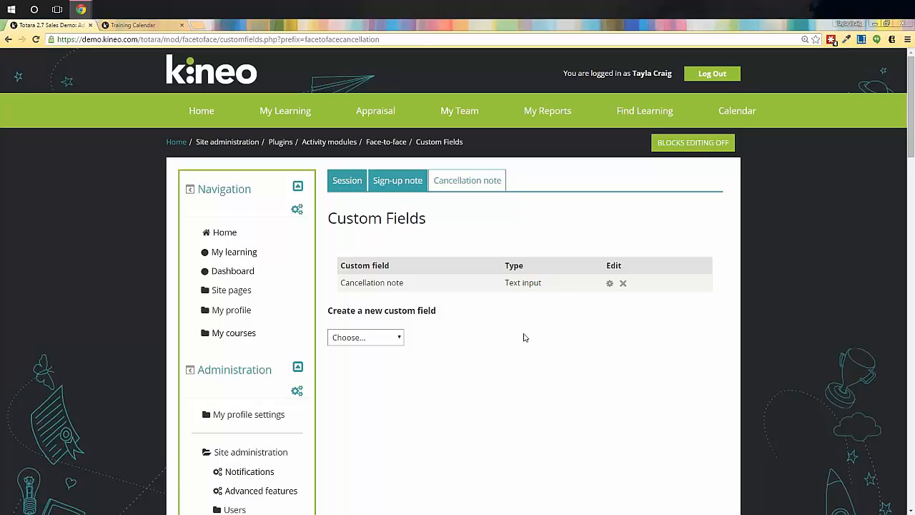
click(401, 337)
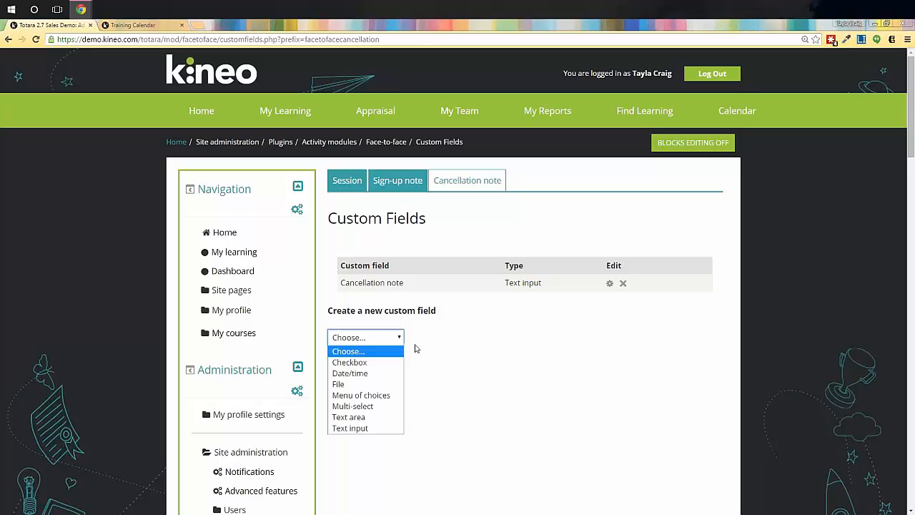
click(541, 450)
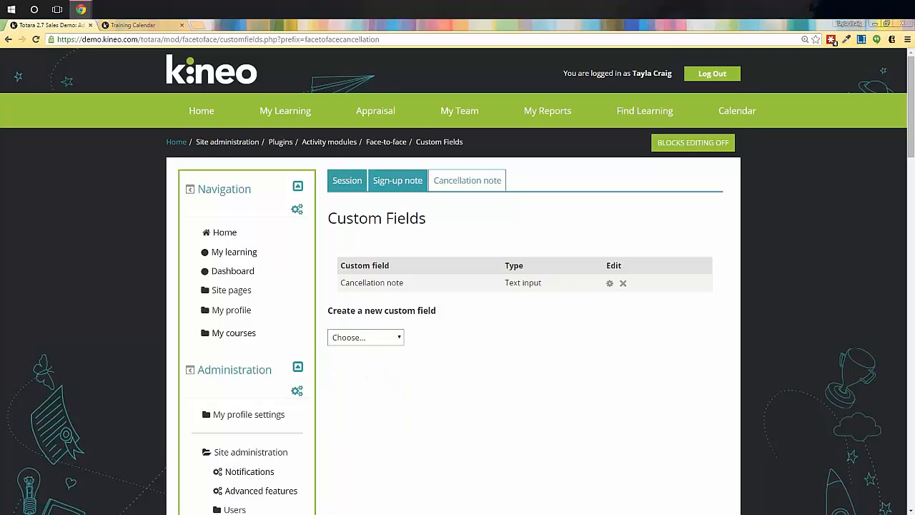
scroll(457, 286, down, 3)
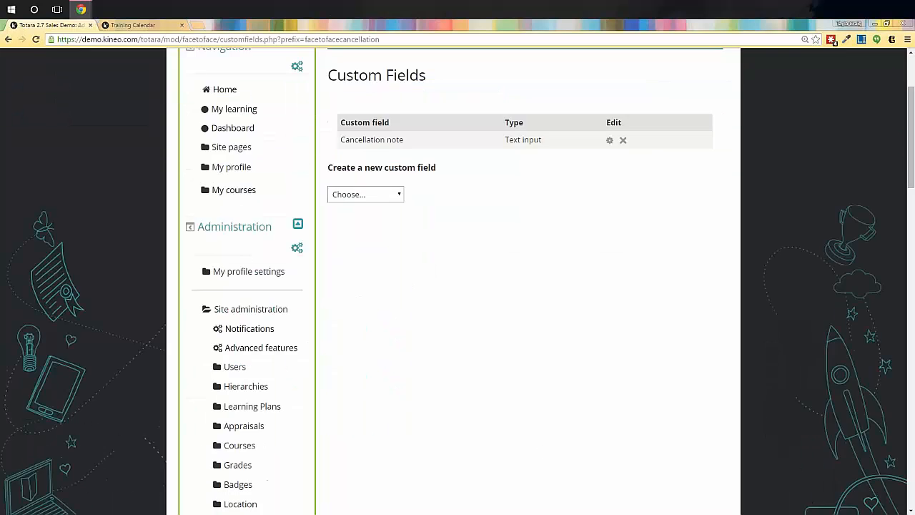
scroll(457, 286, up, 2)
scroll(457, 286, up, 1)
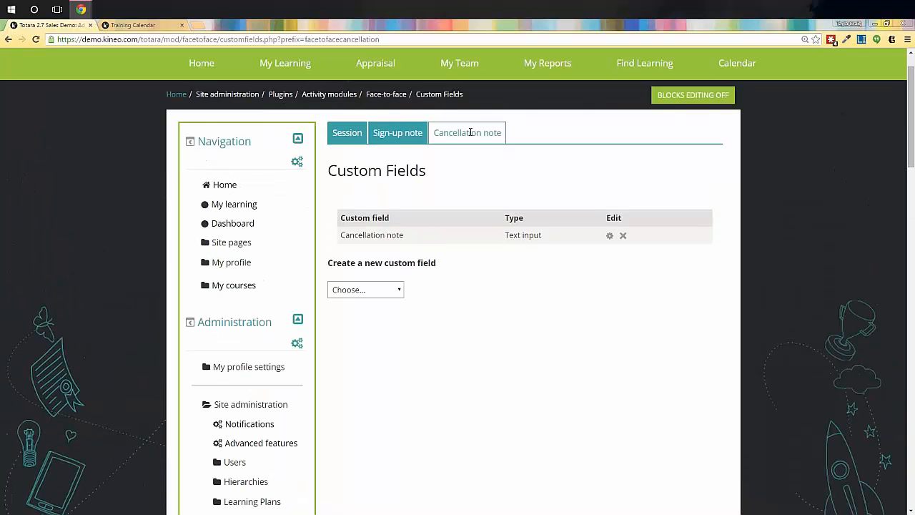
Open the Face-to-face module's Rooms management page in the site administration
scroll(479, 278, down, 8)
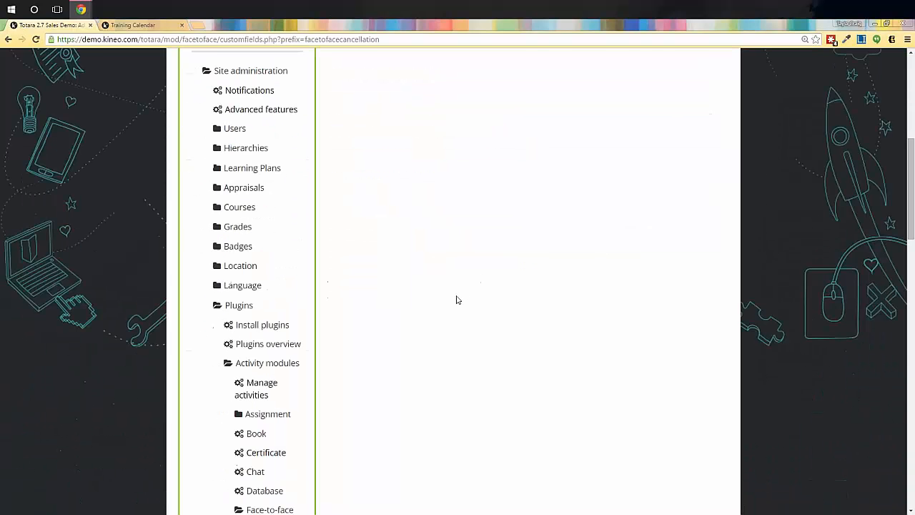
scroll(458, 300, down, 1)
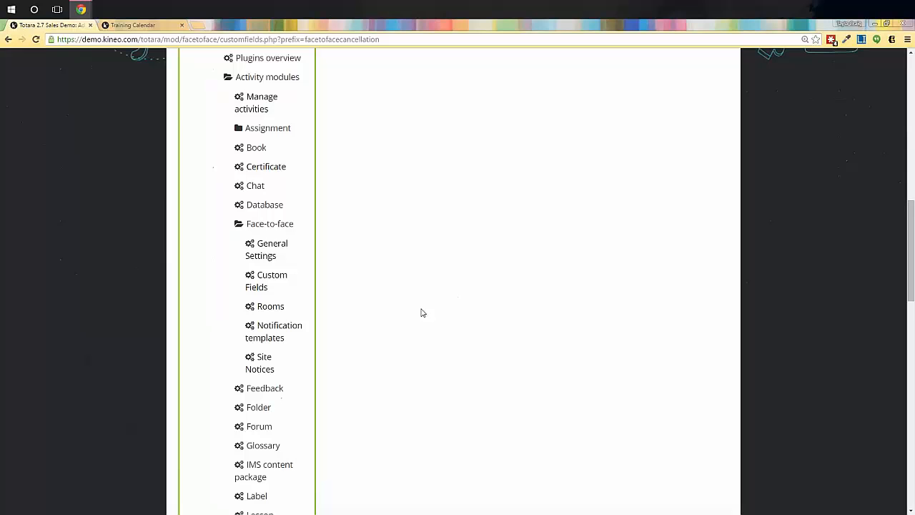
click(268, 306)
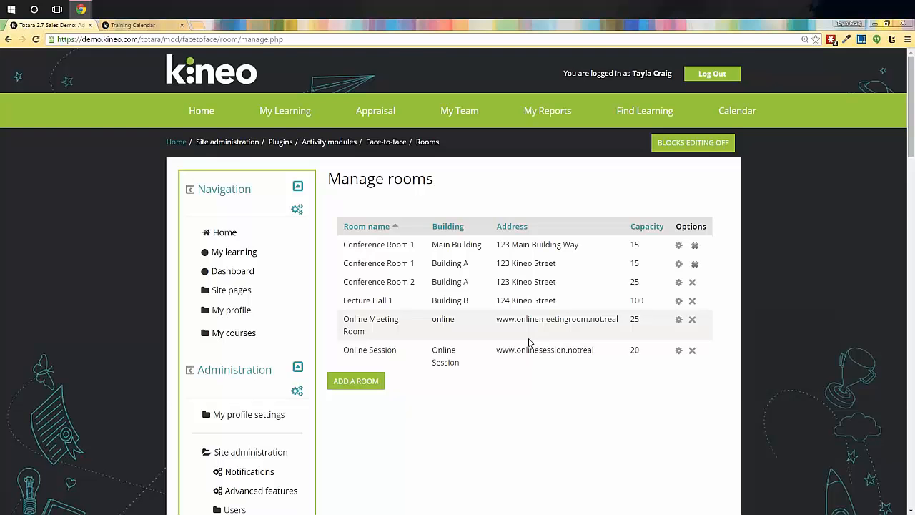
Open the Face-to-face module's Site Notices page and read the note about where notices appear
scroll(529, 343, down, 8)
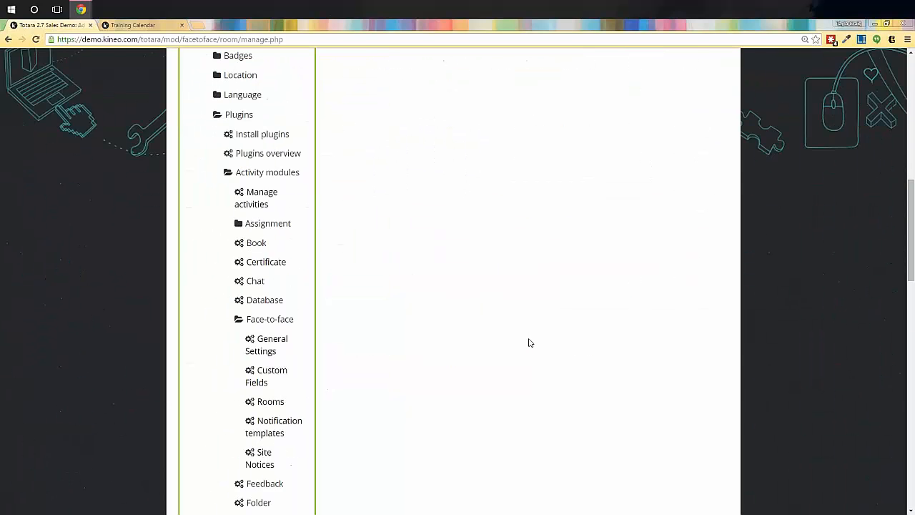
click(258, 362)
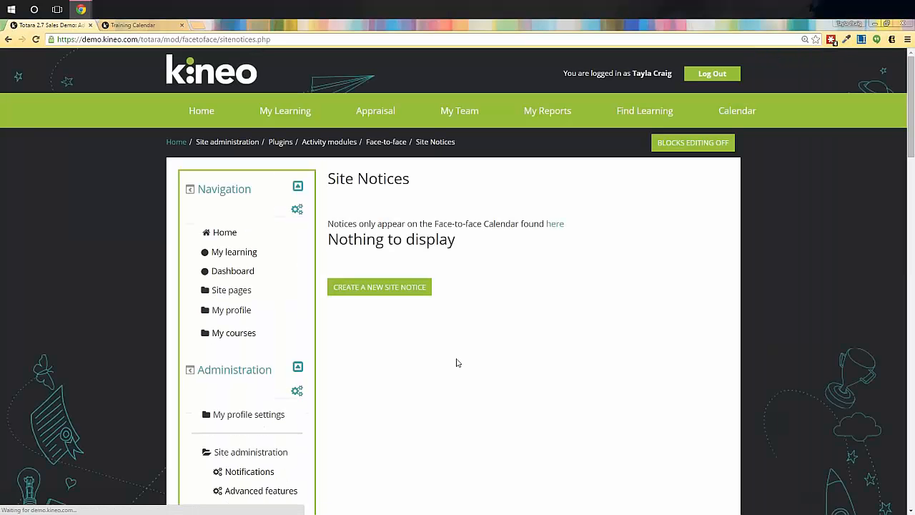
drag(339, 224, 523, 229)
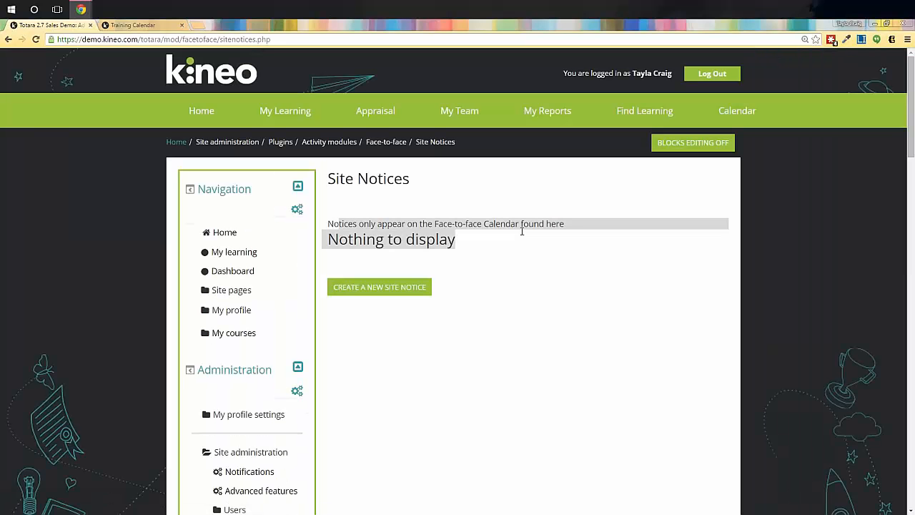
click(523, 229)
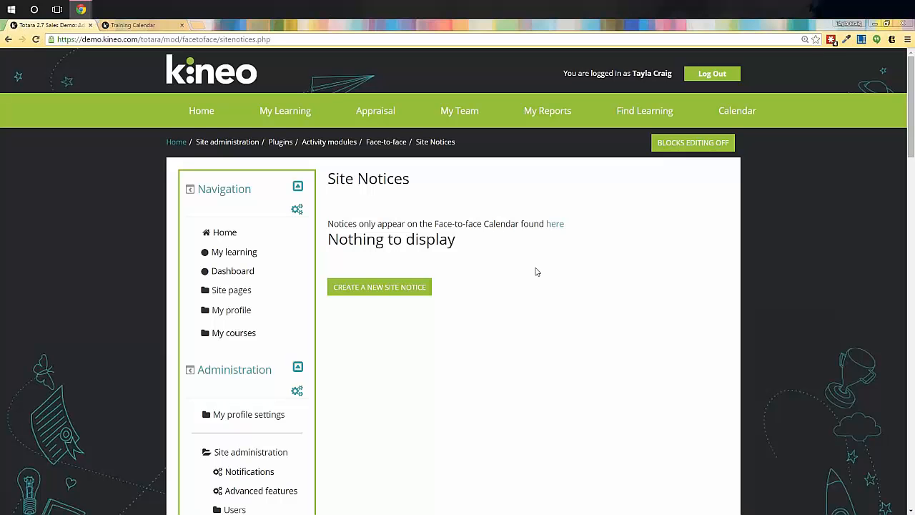
right_click(555, 230)
click(445, 343)
scroll(308, 321, down, 1)
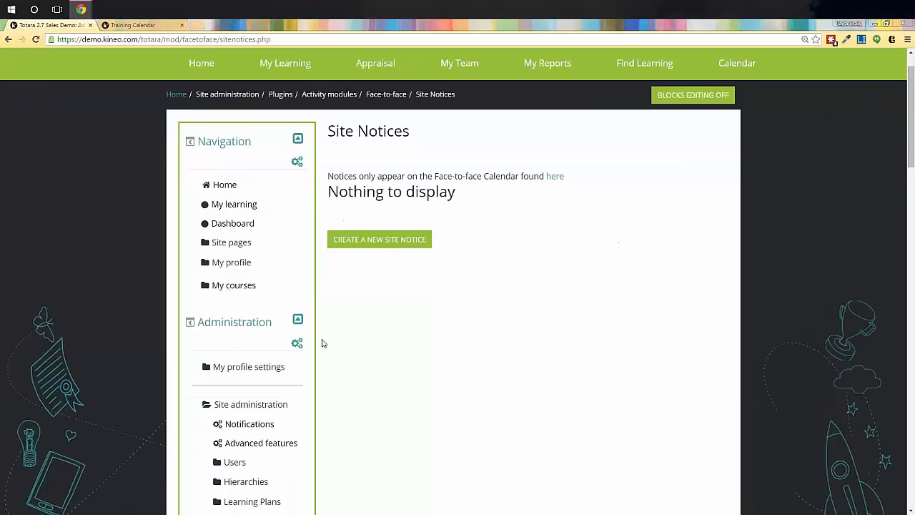
scroll(322, 343, down, 7)
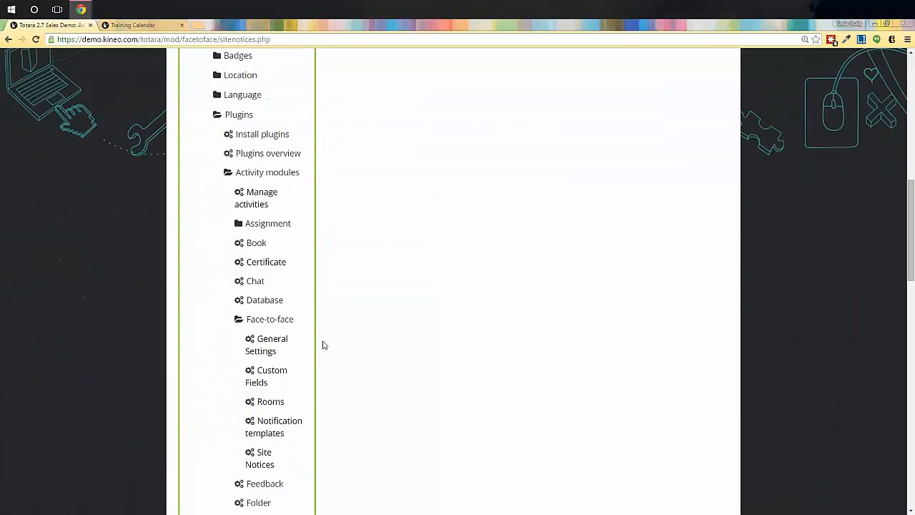
scroll(322, 346, down, 1)
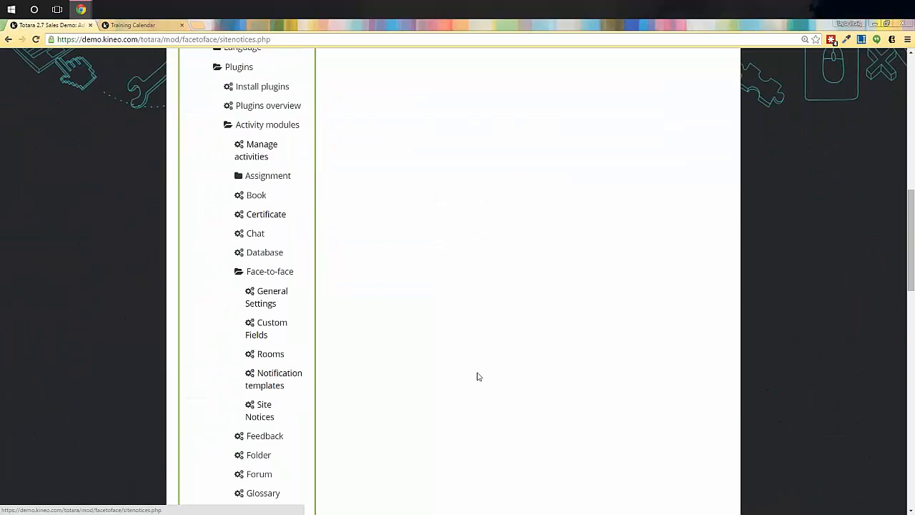
scroll(478, 376, up, 12)
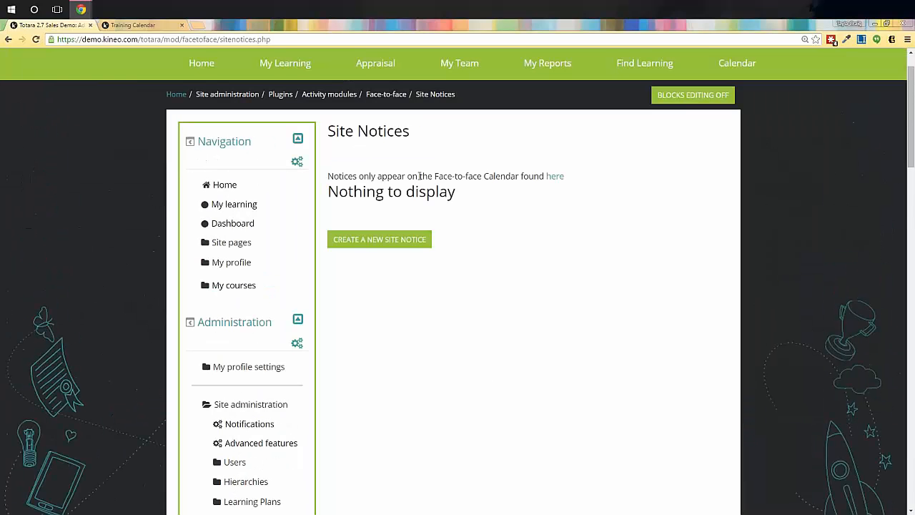
Open the Face-to-face Calendar linked from the Site Notices page in a new browser tab and switch to it
right_click(550, 176)
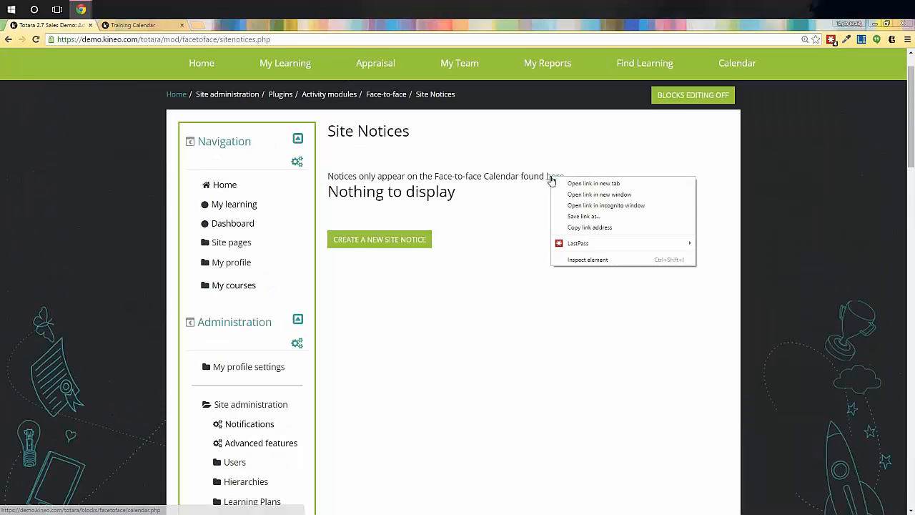
click(593, 184)
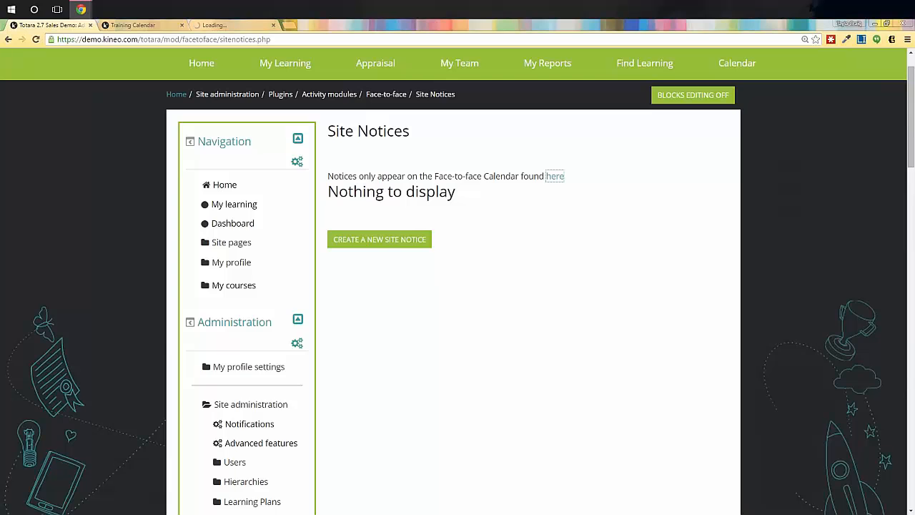
click(231, 26)
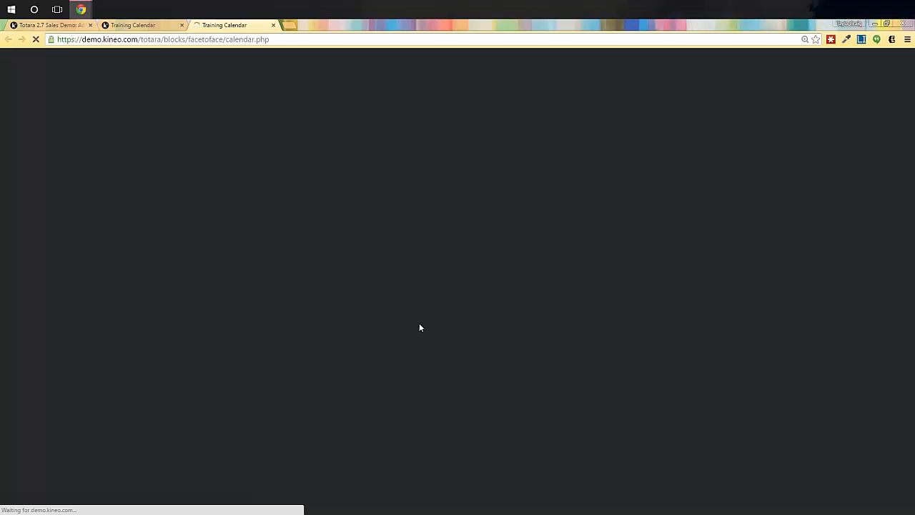
Examine the Training Calendar's month view and the wait-listed sessions listed below it
scroll(637, 333, down, 3)
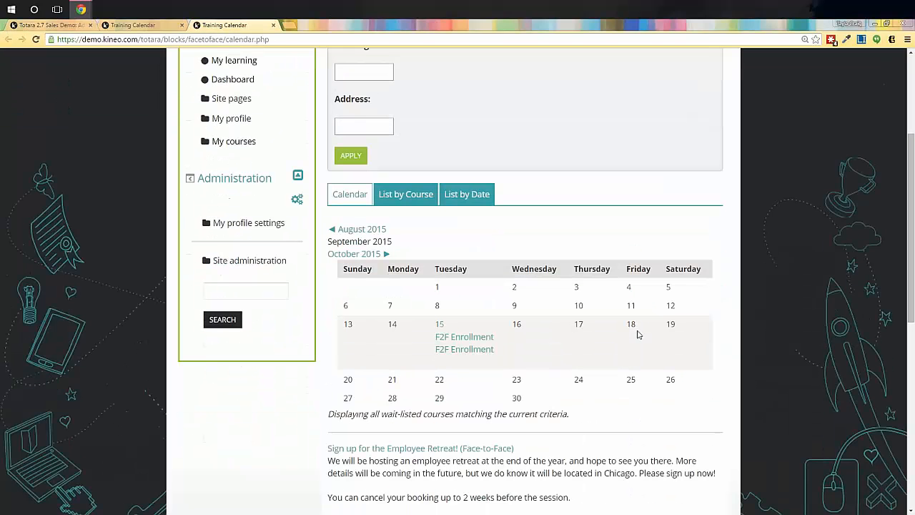
scroll(639, 338, down, 3)
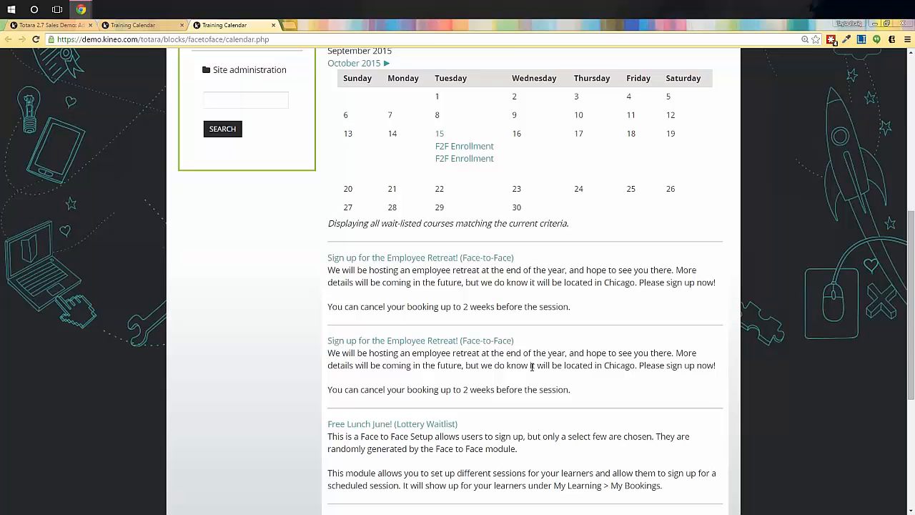
scroll(531, 367, down, 3)
scroll(534, 372, up, 4)
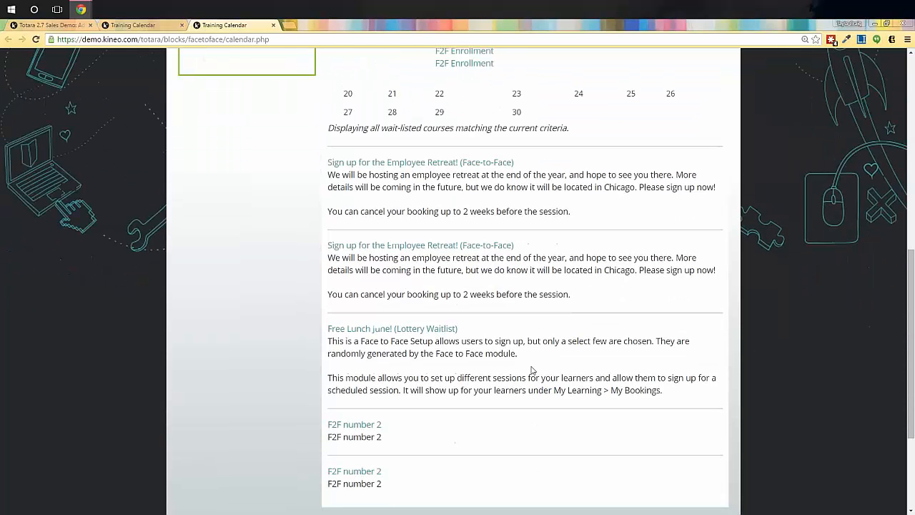
scroll(531, 366, up, 2)
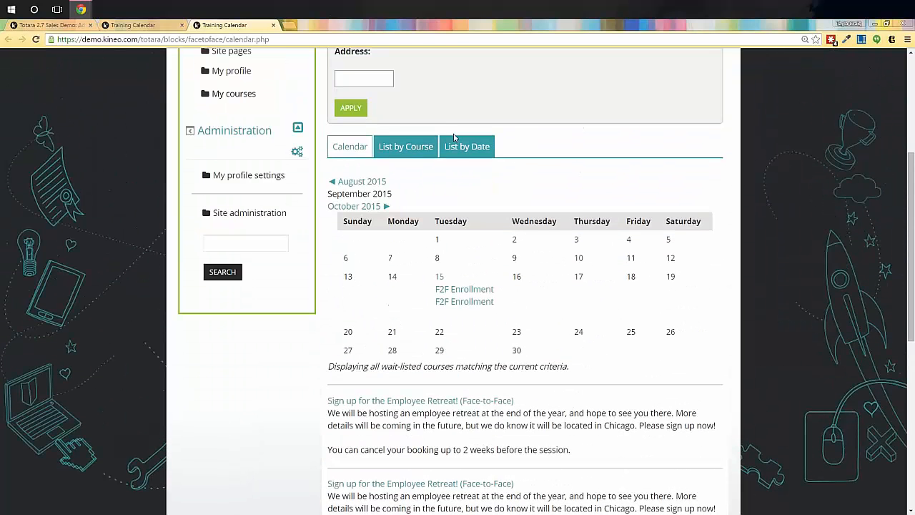
Compare the Training Calendar's List by Course, List by Date and Calendar views, including the room, building and address filters
click(648, 285)
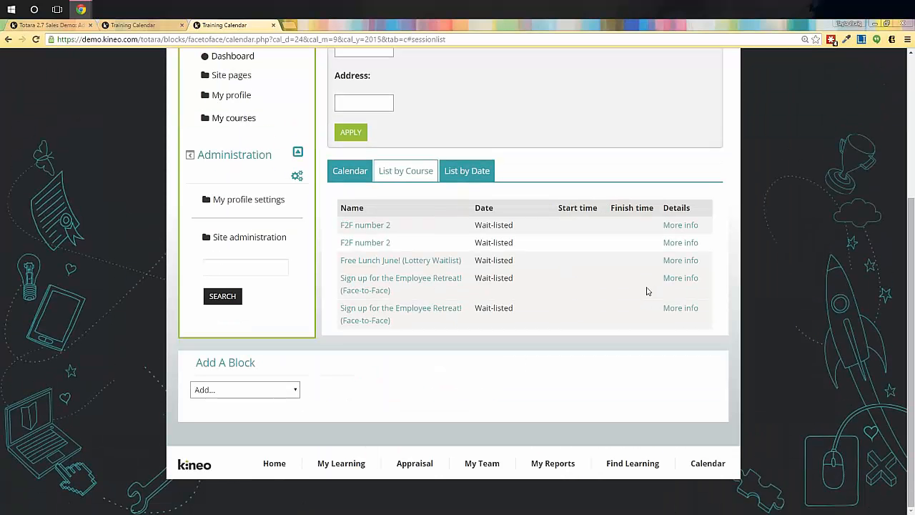
click(482, 179)
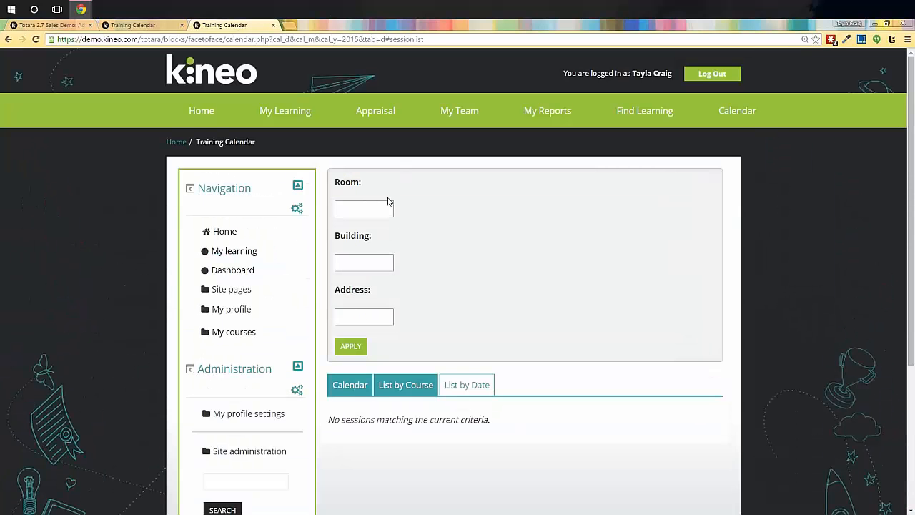
click(351, 385)
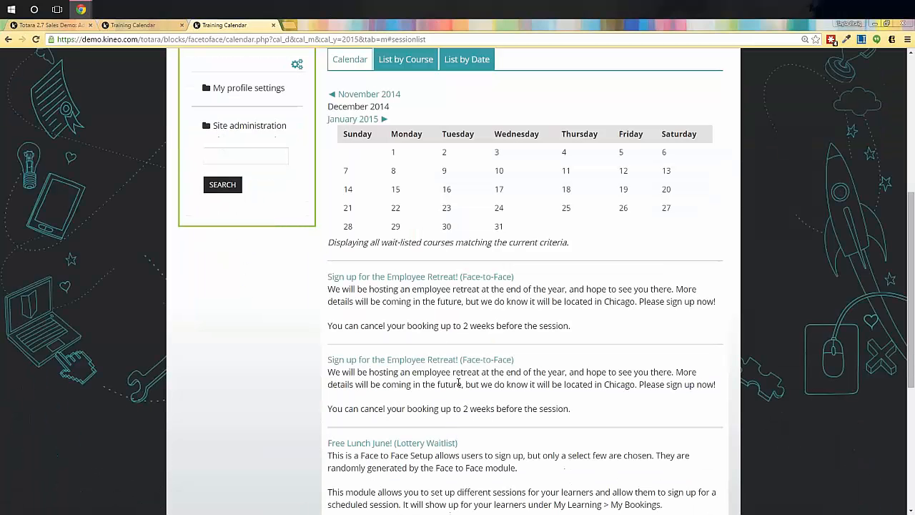
scroll(458, 382, up, 5)
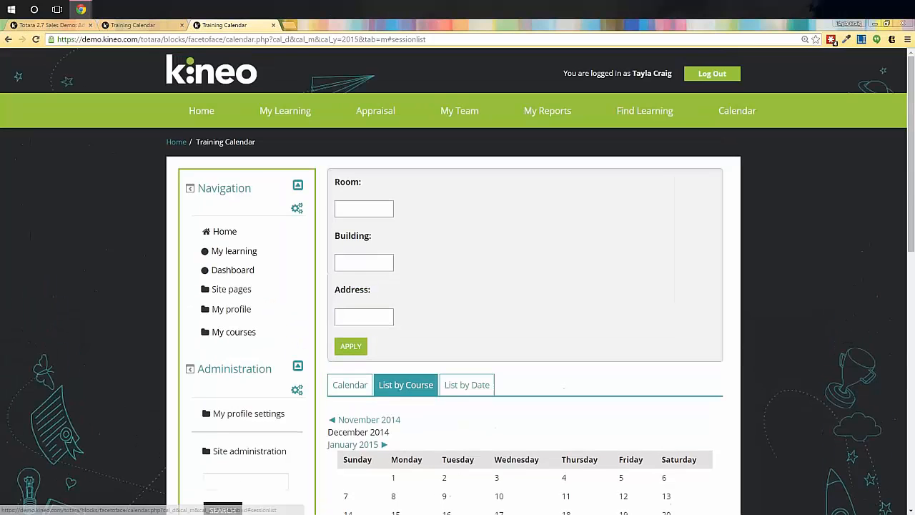
click(459, 386)
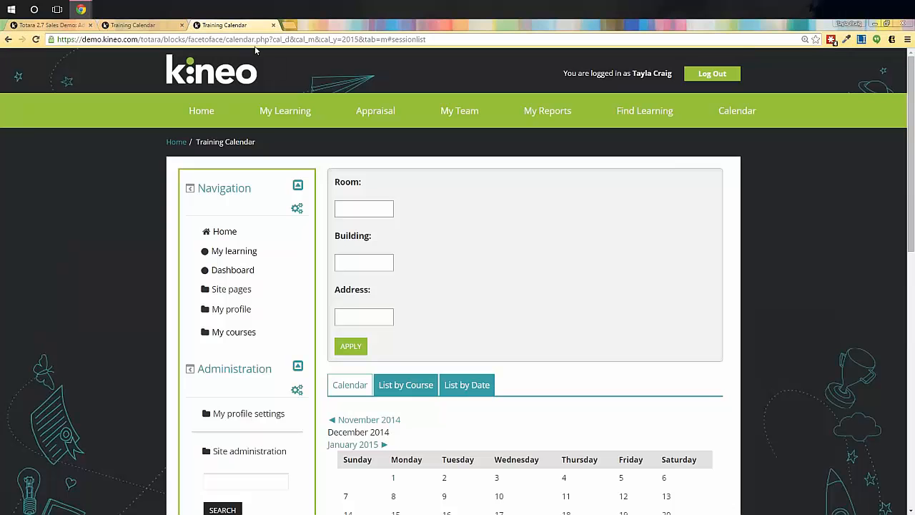
Highlight the /blocks/facetoface/calendar.php part of the Training Calendar's web address
drag(270, 40, 161, 39)
mouse_move(182, 141)
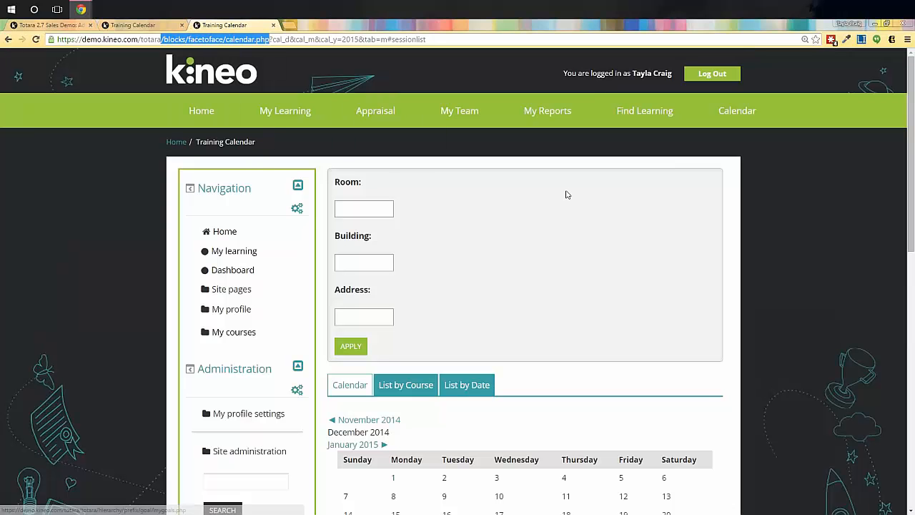